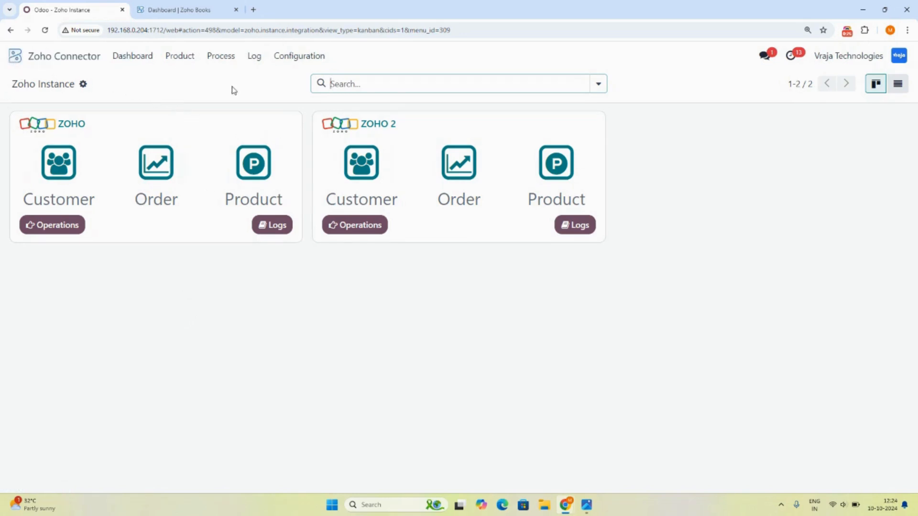
Open the Log menu on the Zoho Connector's Zoho Instance dashboard.
click(254, 55)
mouse_move(253, 61)
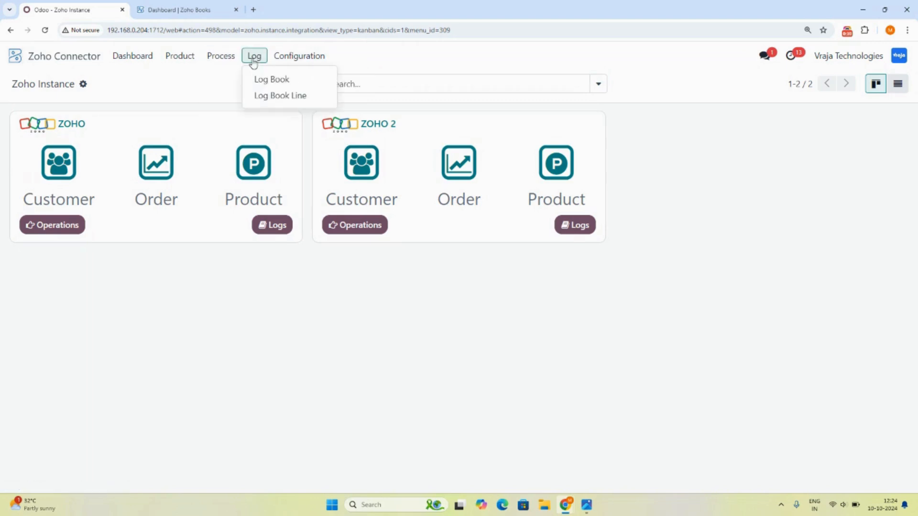
Review the Log Book Line and Log Book lists, then open the Contacts app.
click(280, 95)
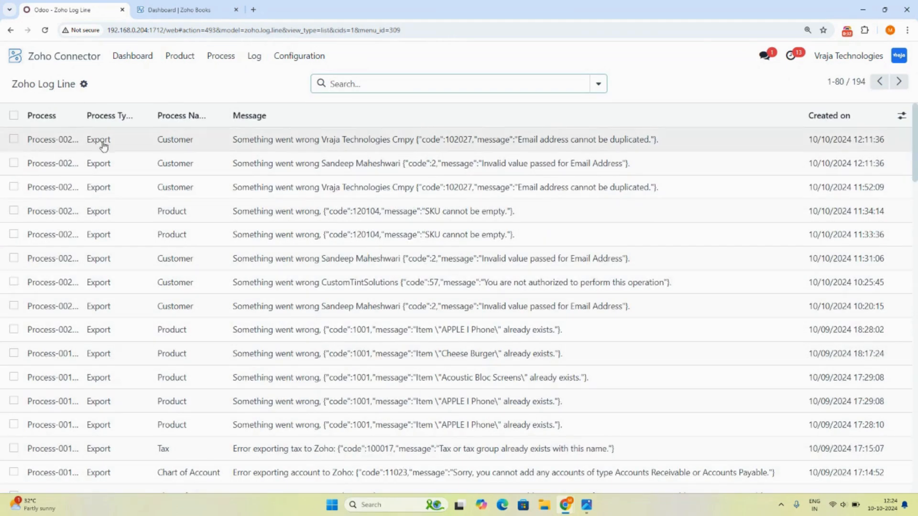
click(254, 56)
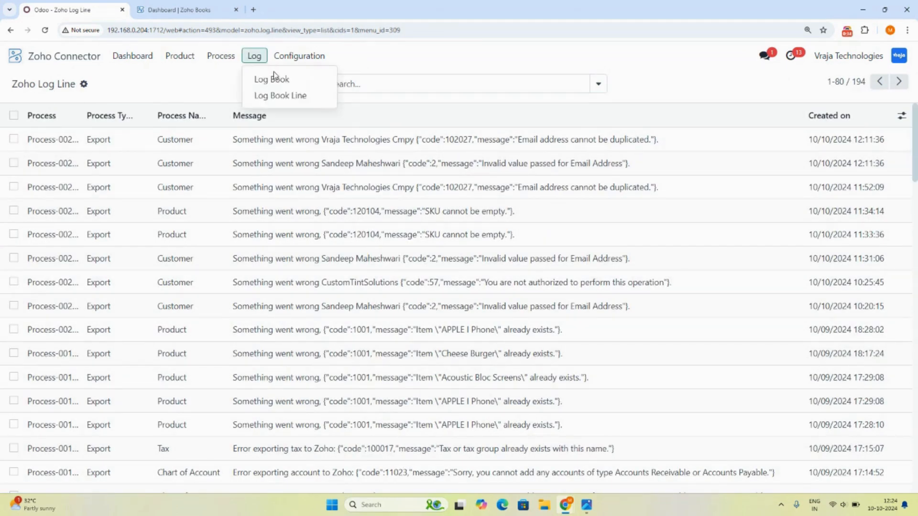
click(272, 78)
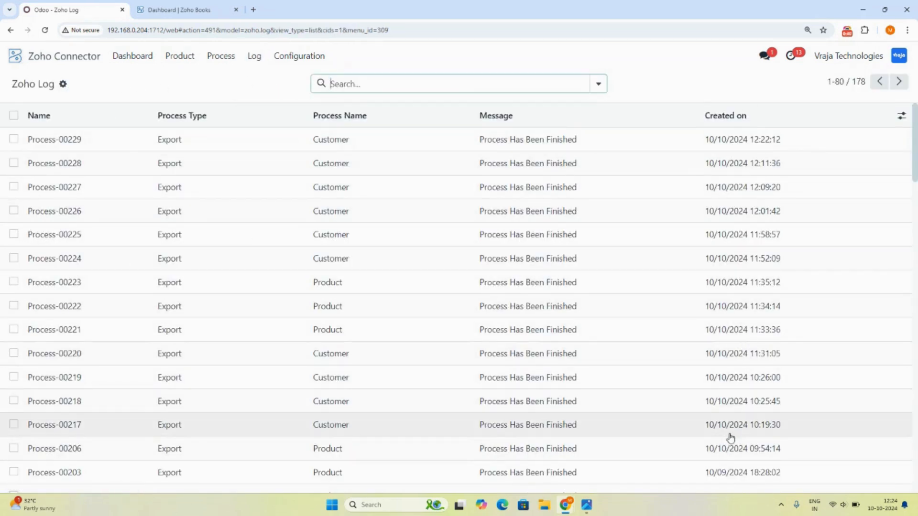
click(20, 58)
click(414, 138)
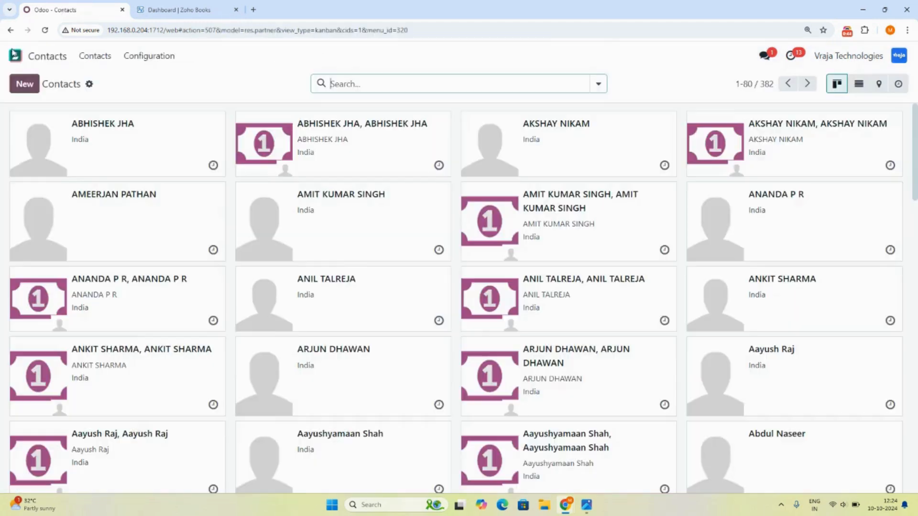
Create a new company contact with the company's name, street lines, city, and Gujarat (IN) as state.
click(25, 85)
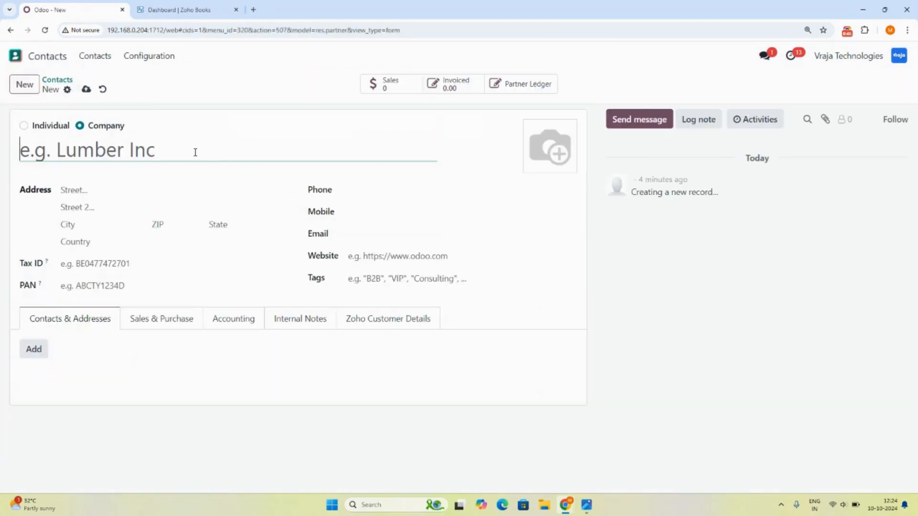
text(ya)
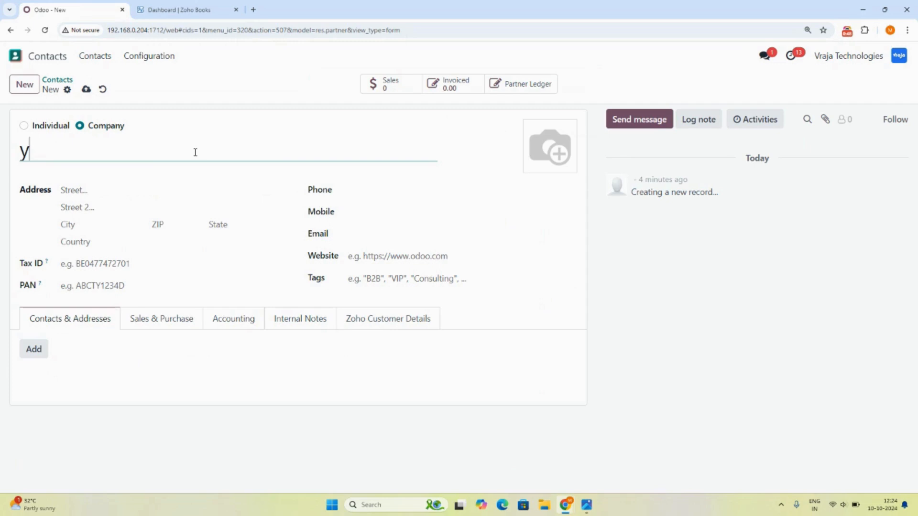
key(BackSpace)
key(BackSpace)
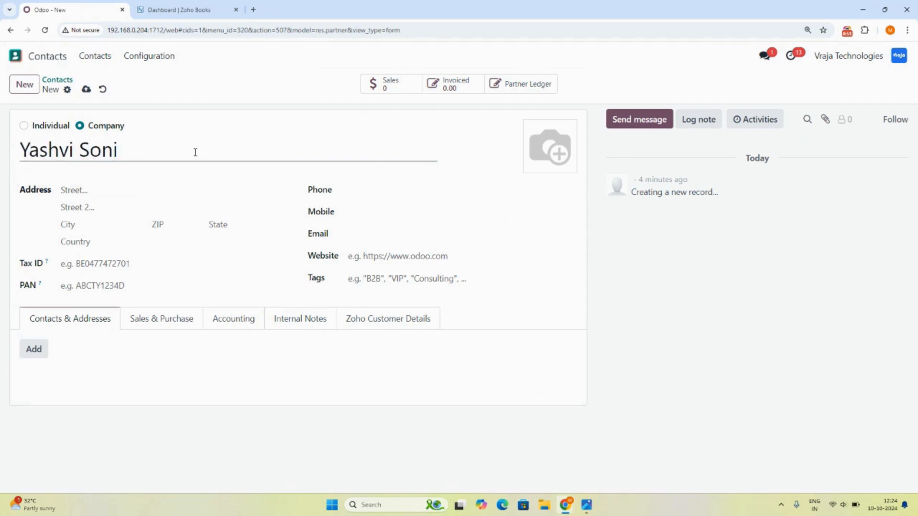
key(Tab)
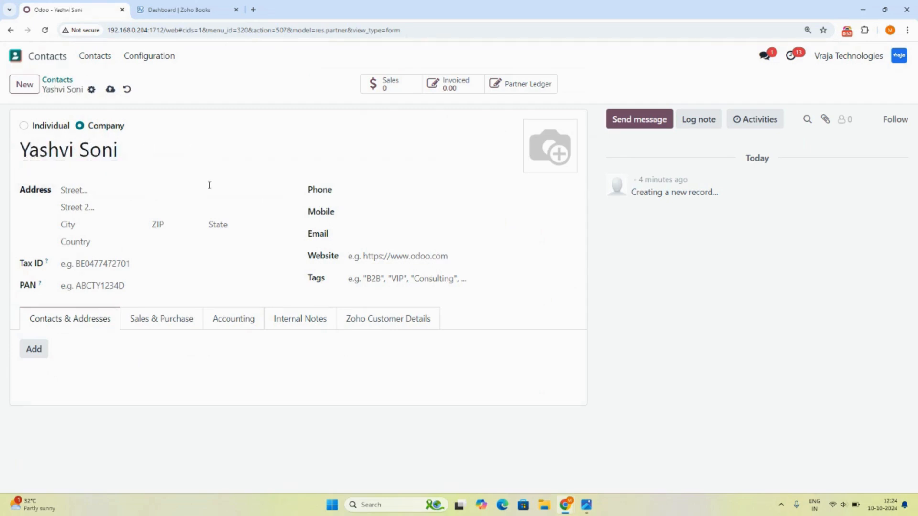
click(111, 194)
text(De)
key(BackSpace)
text(BGDHC)
key(Tab)
text(BDH)
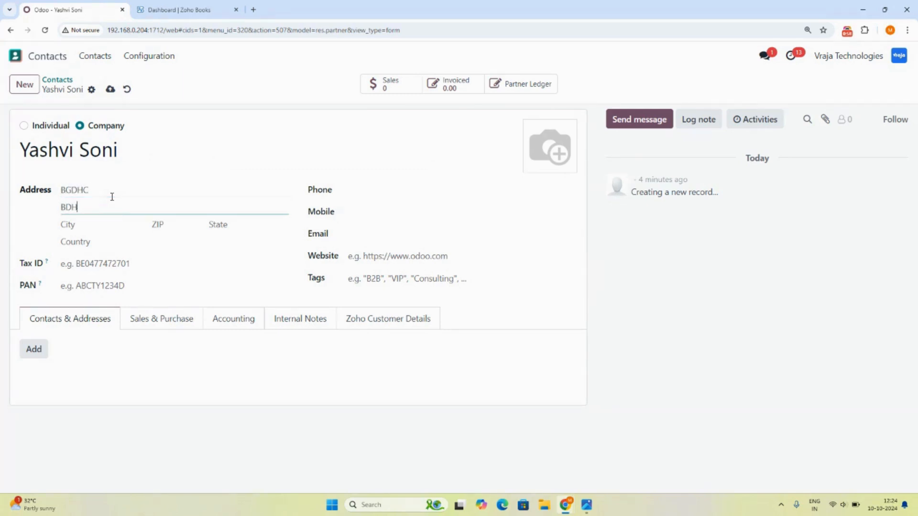
text(n)
key(Tab)
text(Ra)
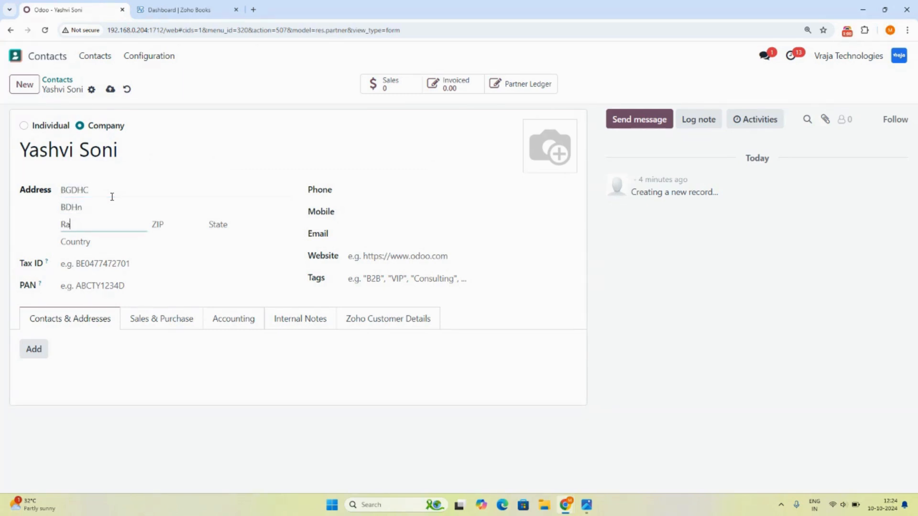
key(Tab)
key(Tab)
text(guj)
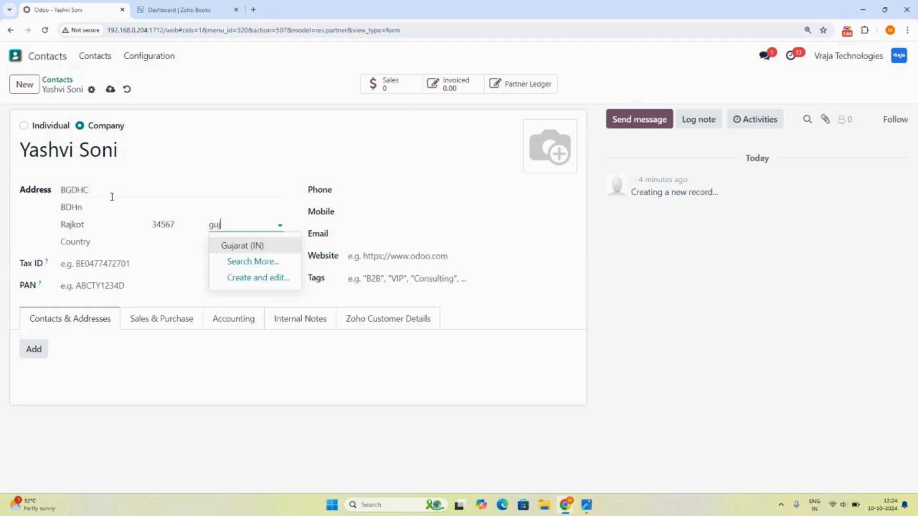
key(Return)
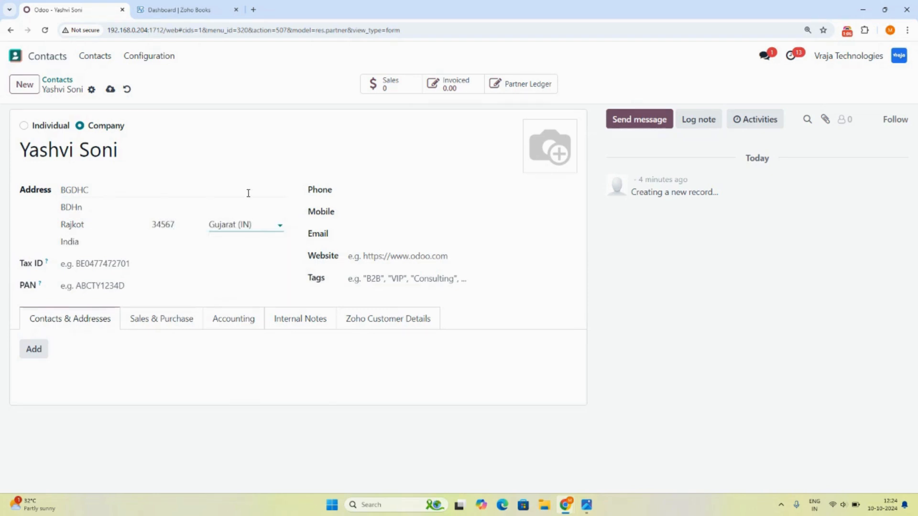
Fill in the company's phone number, mobile number and email address.
click(361, 185)
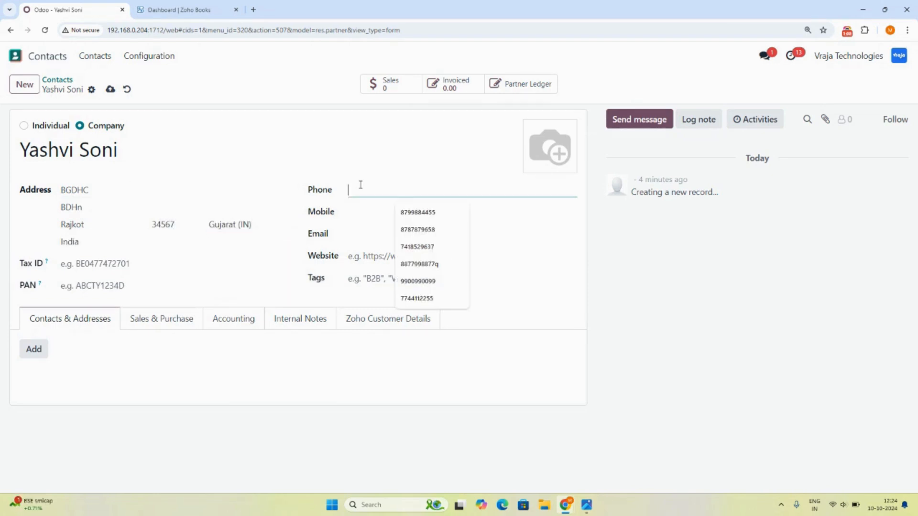
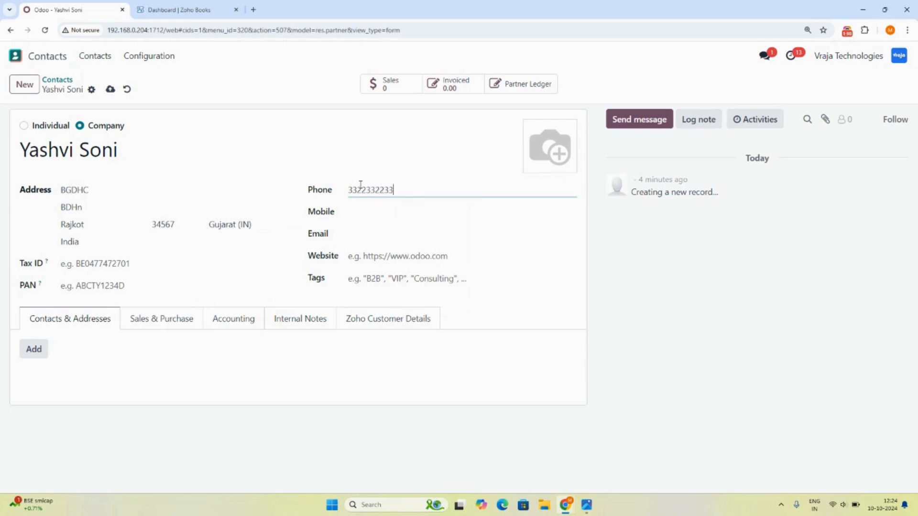
key(Tab)
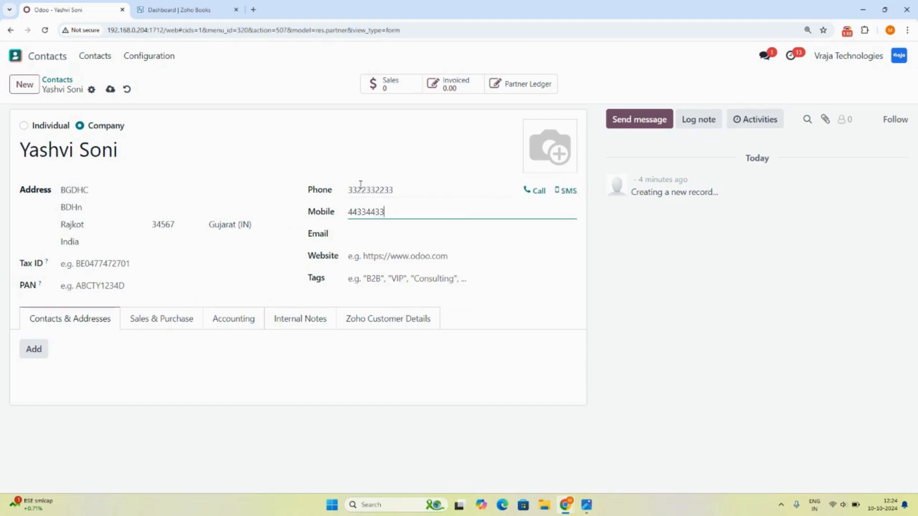
key(Tab)
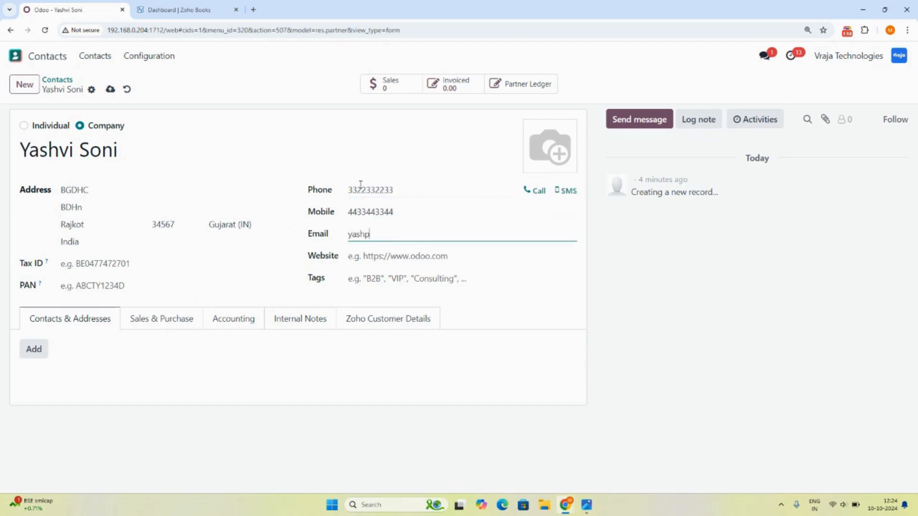
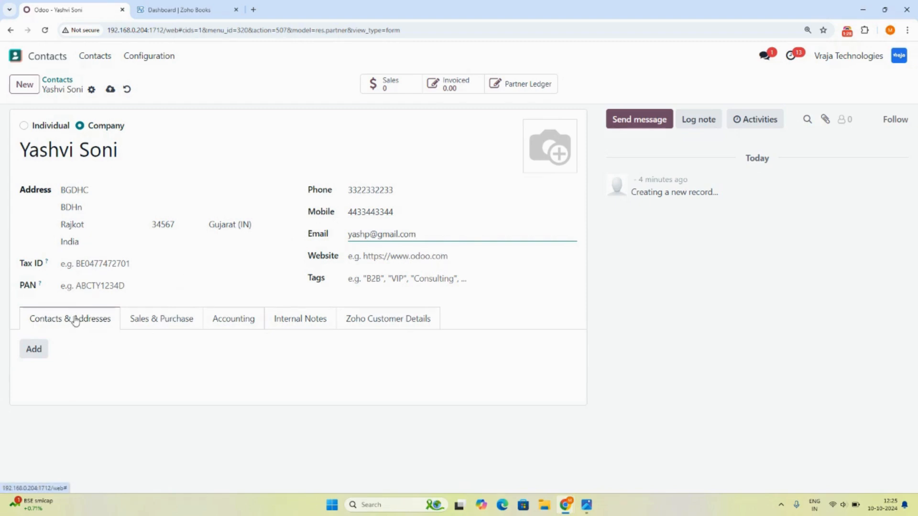
click(40, 349)
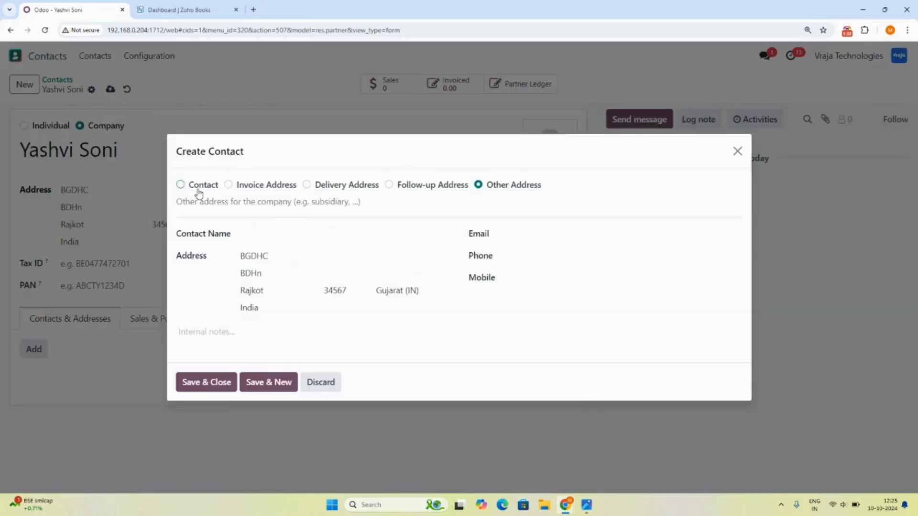
Add a person contact under the company with name, email, phone and mobile, and save it.
click(198, 191)
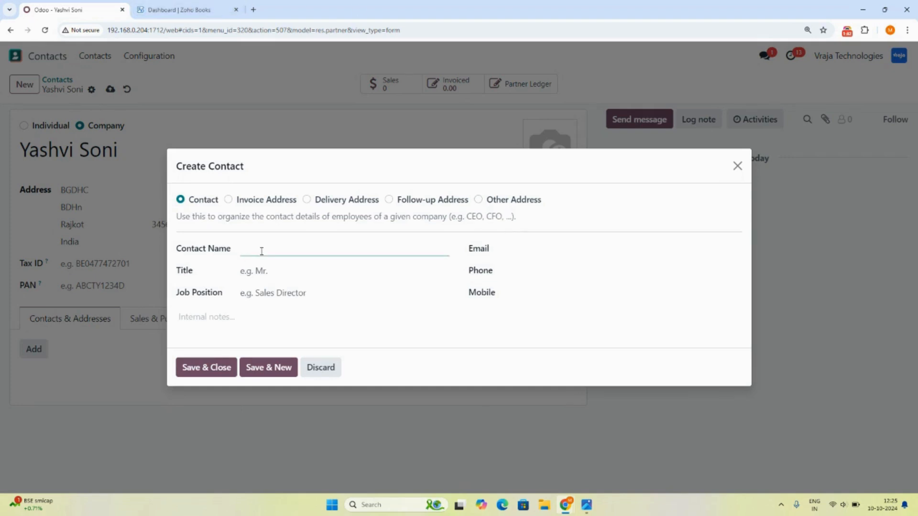
text(Soni)
key(Tab)
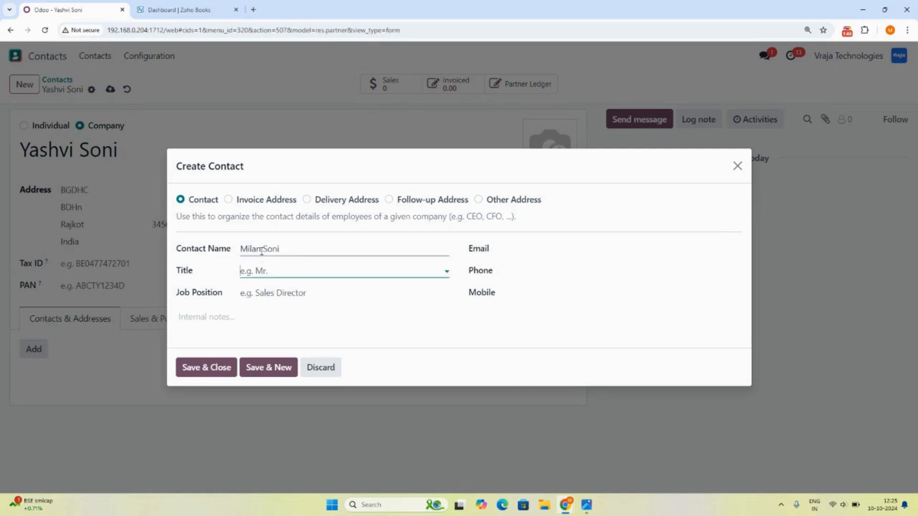
click(513, 246)
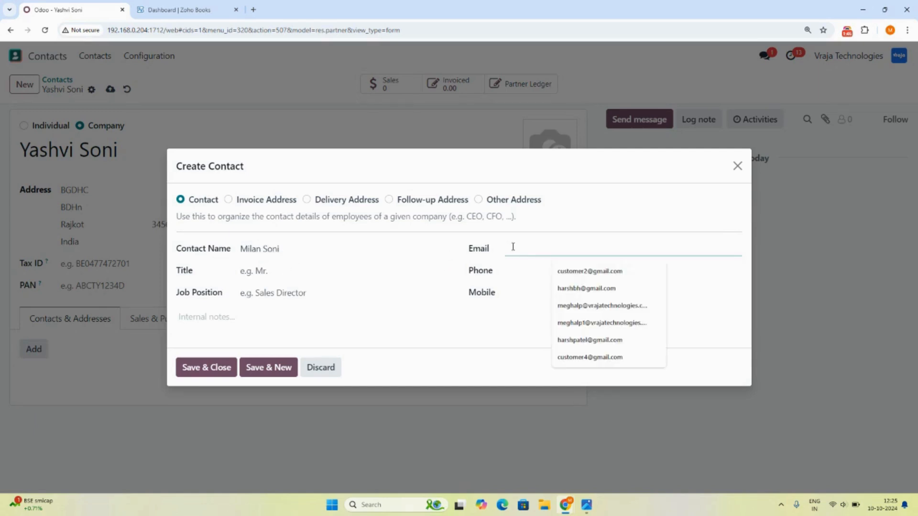
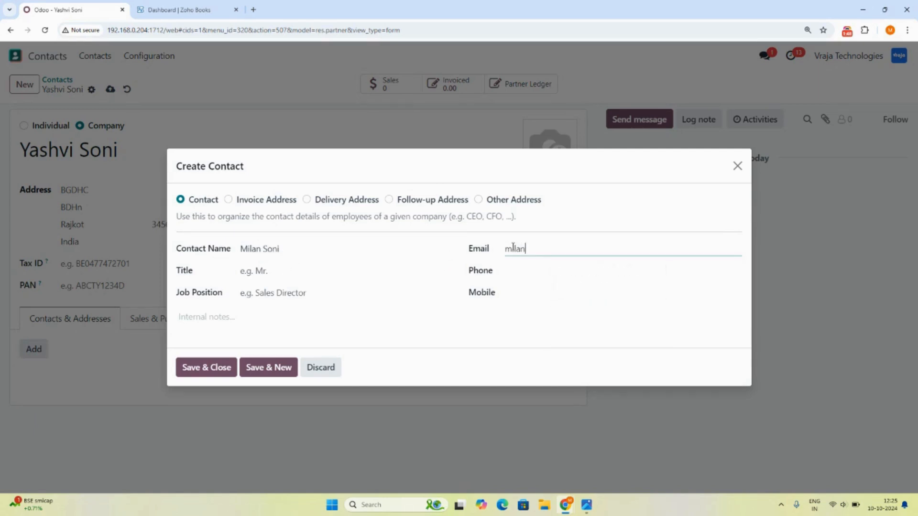
key(Tab)
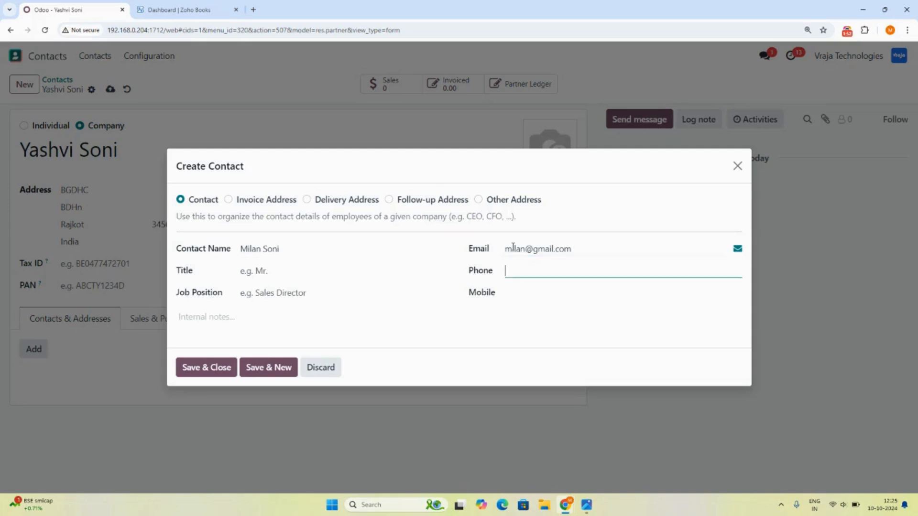
key(Tab)
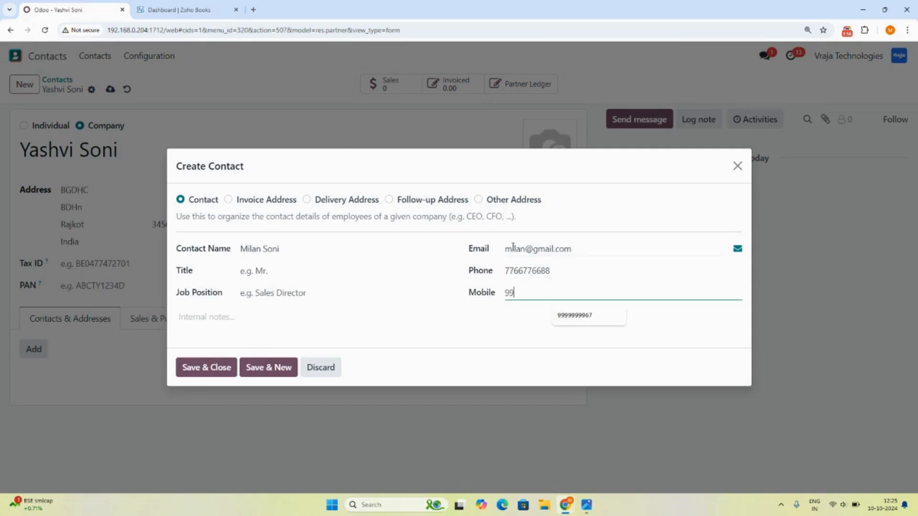
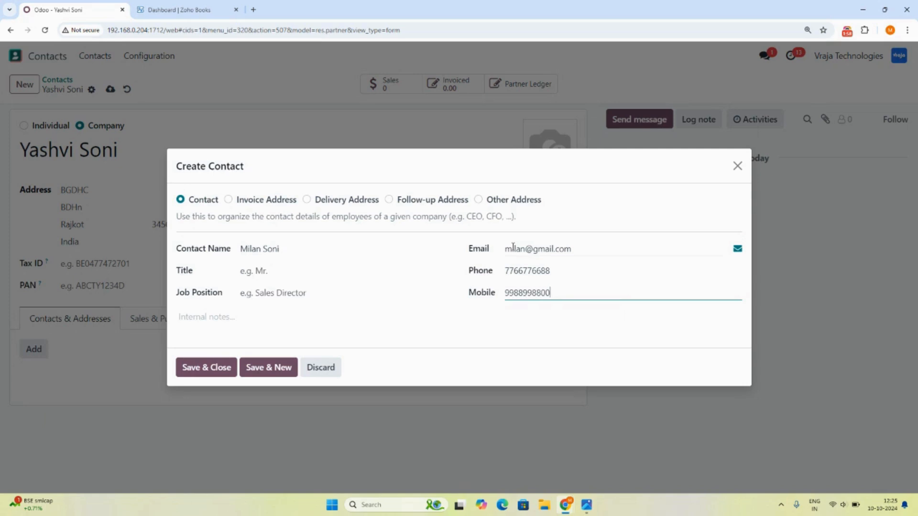
click(221, 368)
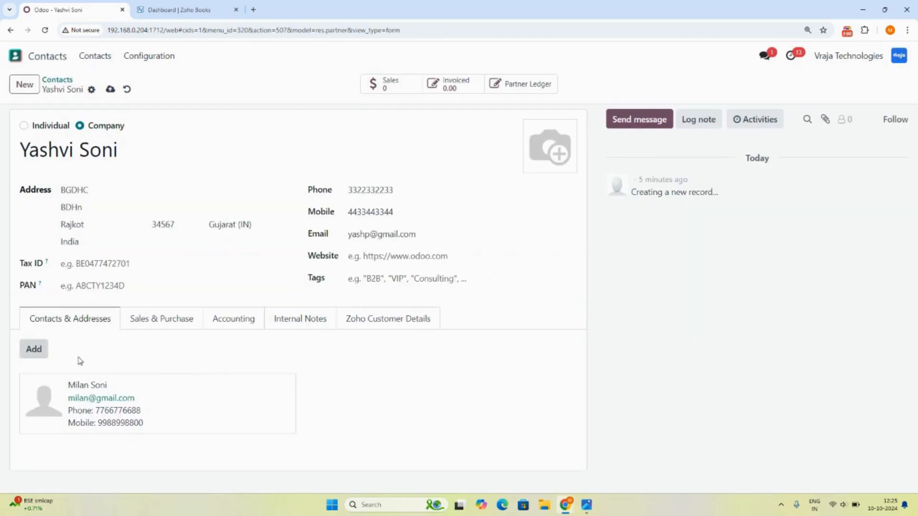
Add a second person contact with the contact's name, email and mobile number, and save it.
click(34, 350)
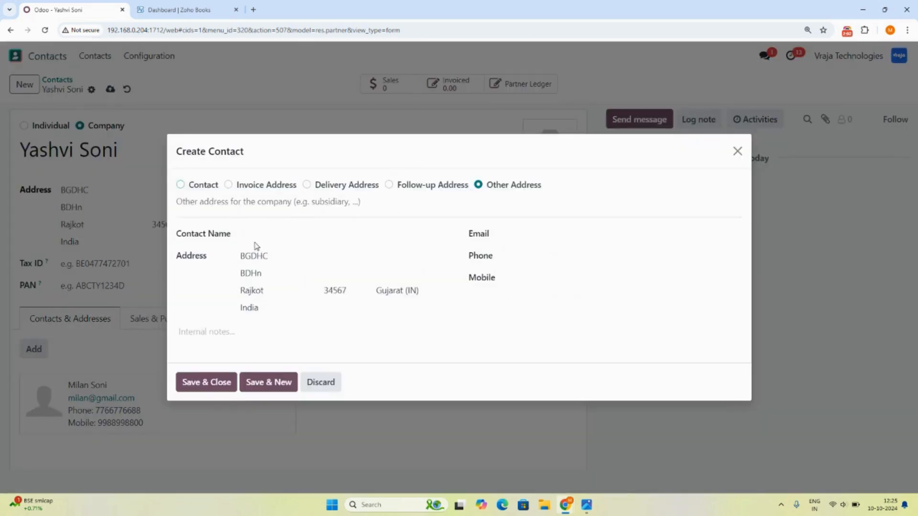
click(198, 188)
click(276, 249)
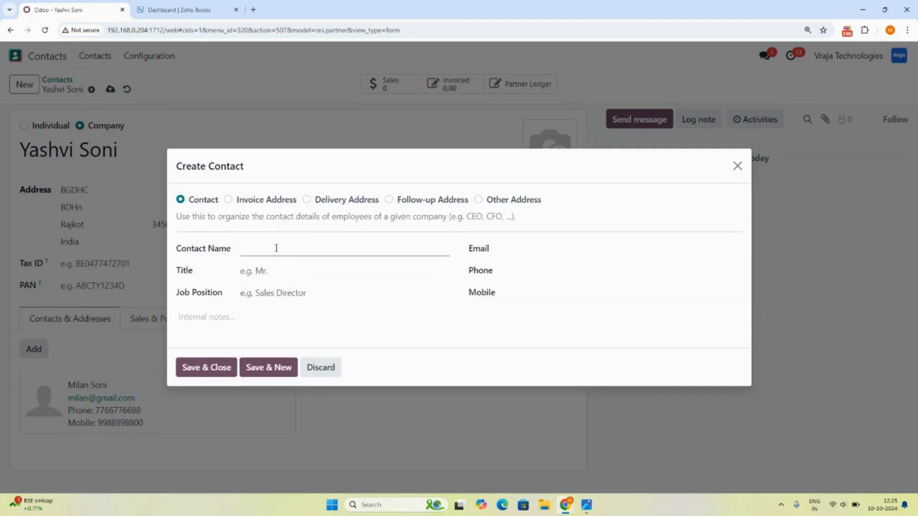
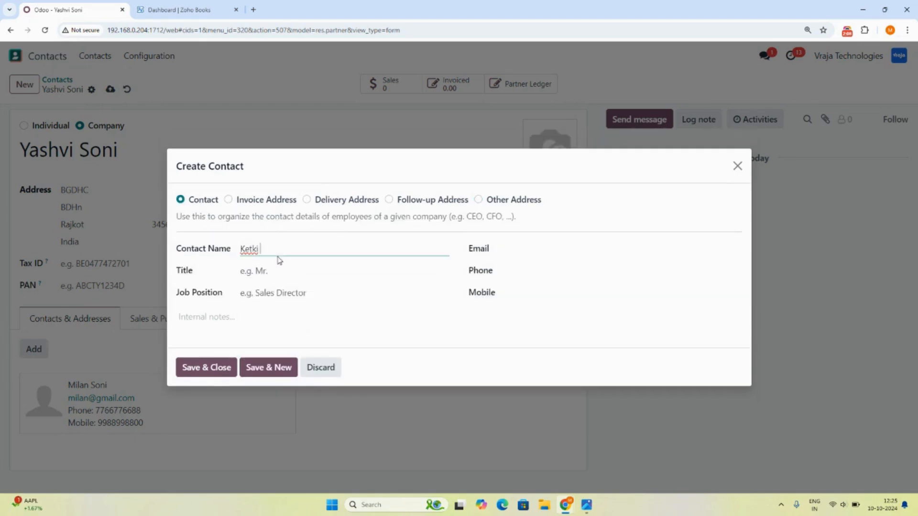
key(Tab)
key(Tab)
key(Tab)
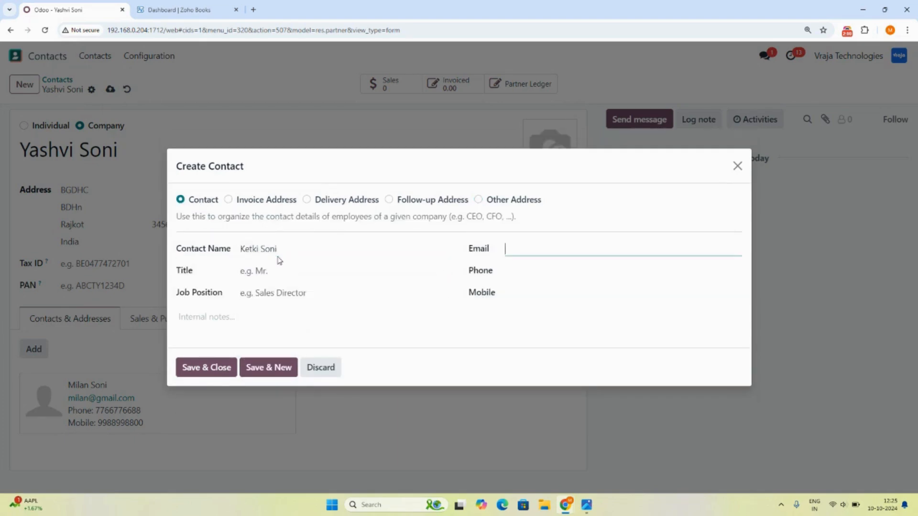
key(Tab)
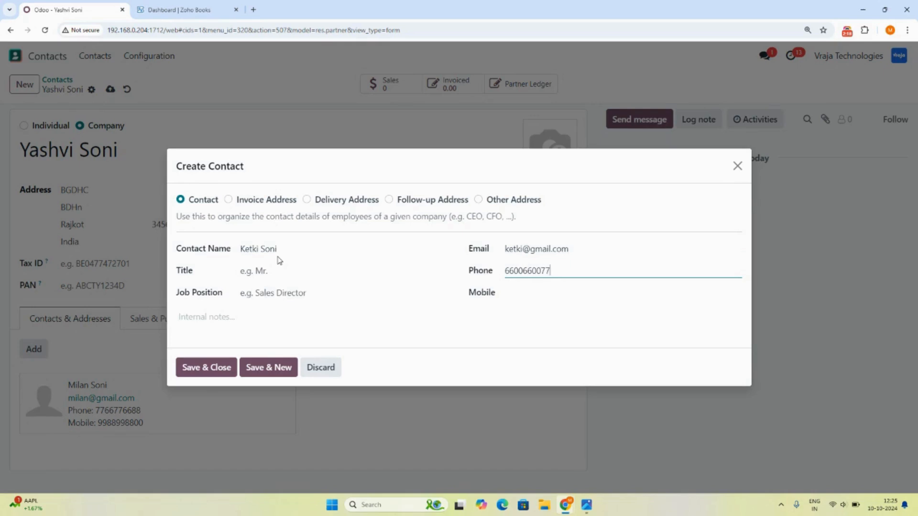
key(Tab)
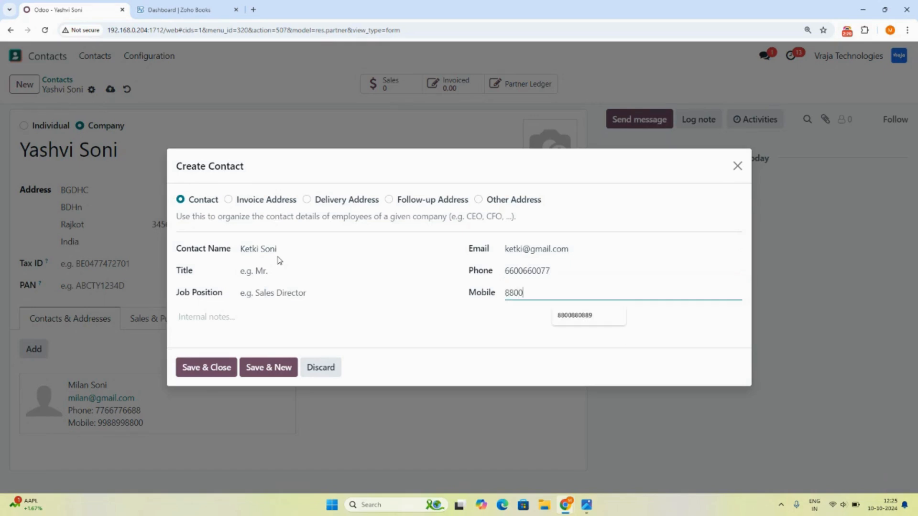
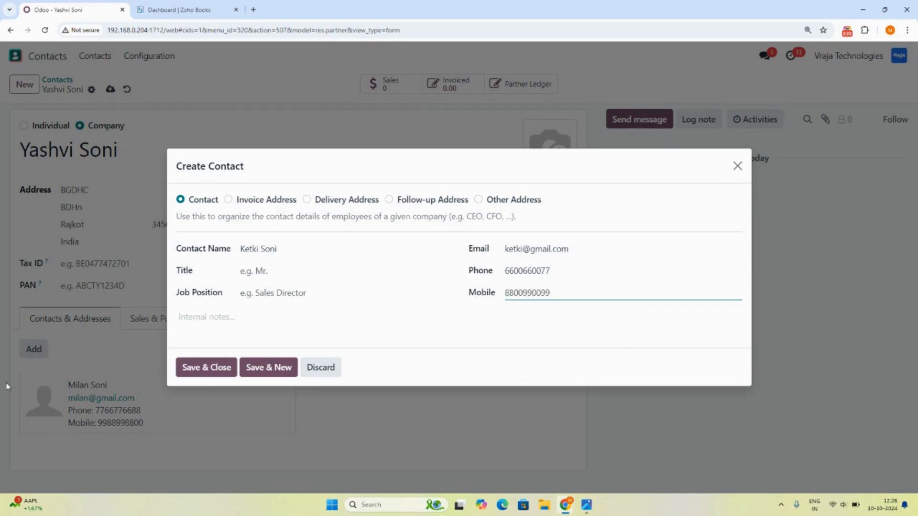
click(206, 368)
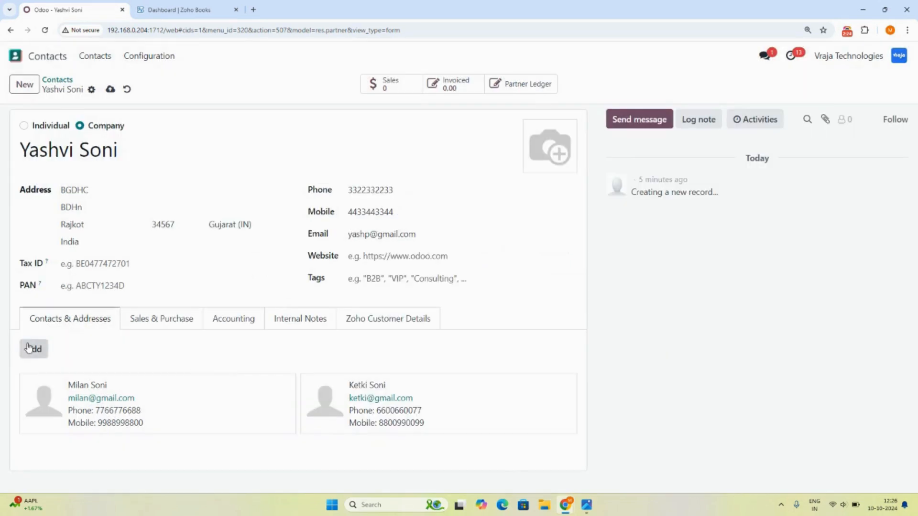
click(29, 347)
Add a Delivery Address in Rajkot, Gujarat (IN) with rewritten street lines and save it.
click(327, 185)
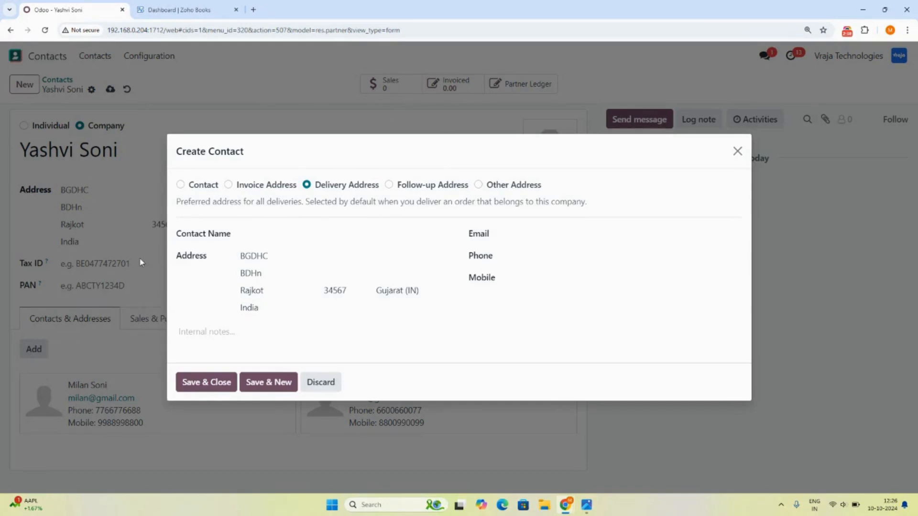
double_click(254, 256)
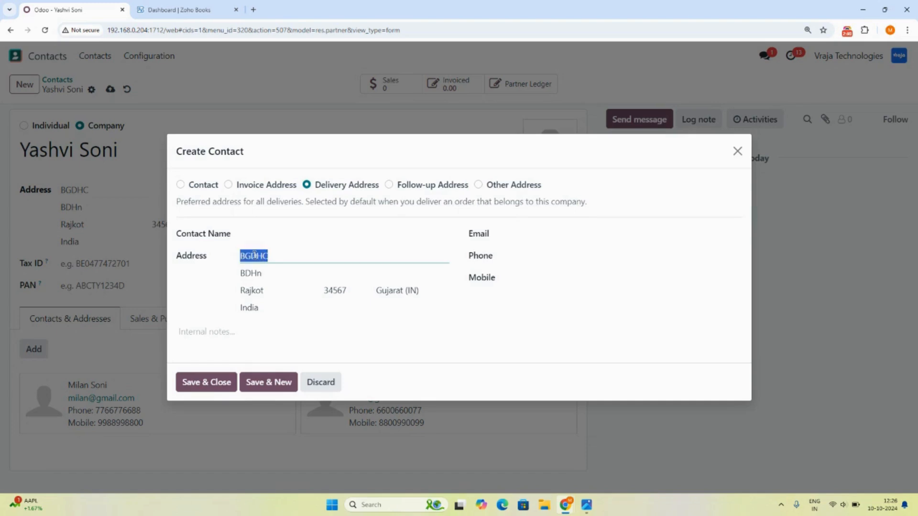
text(HHGGHHJJKK)
key(Tab)
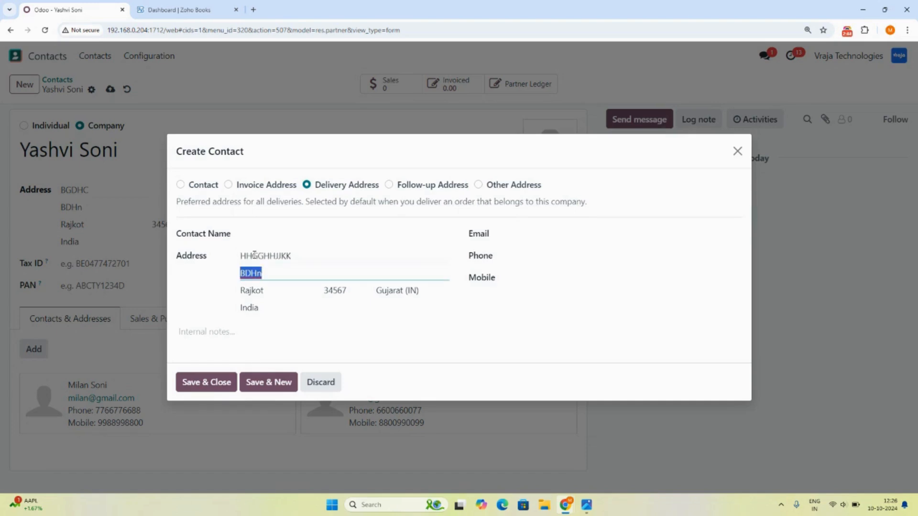
text(KKLLKKLLKK)
key(Tab)
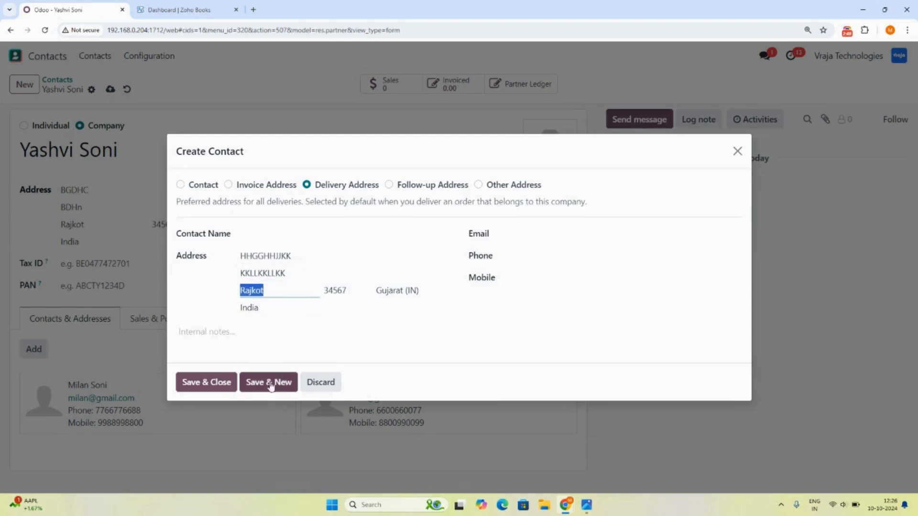
click(219, 389)
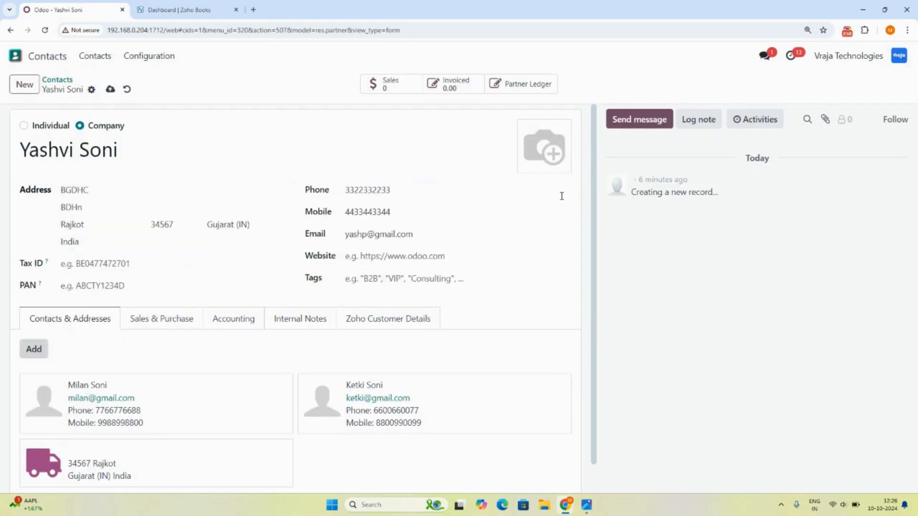
Save the company record, decline the browser's save-address prompt, and return to the Contacts list.
scroll(592, 161, down, 1)
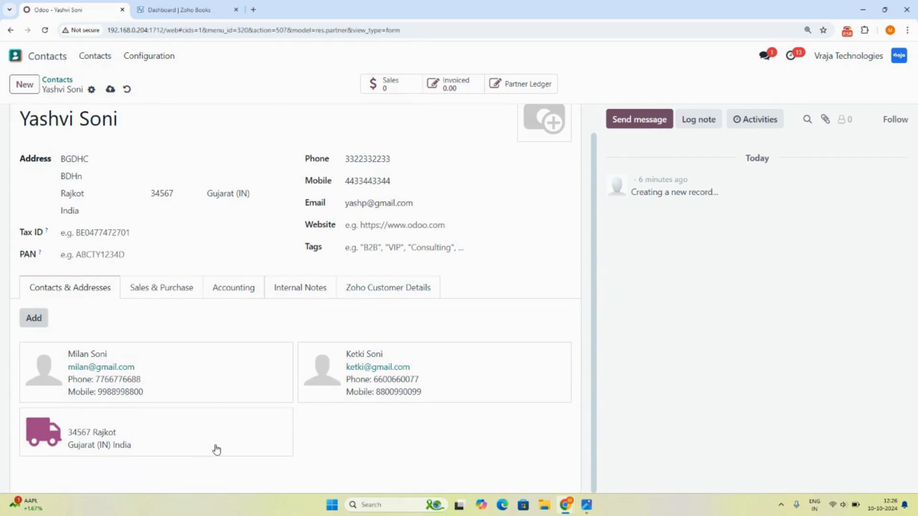
click(111, 89)
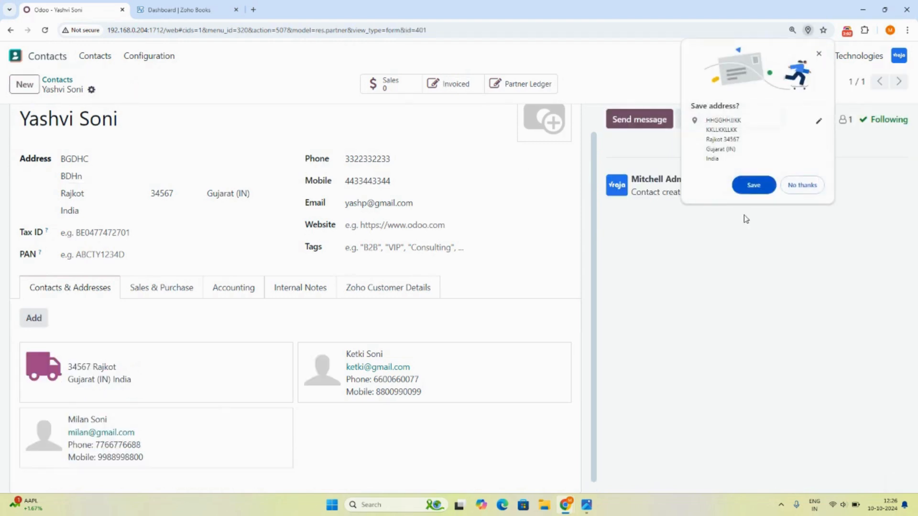
click(801, 185)
click(92, 90)
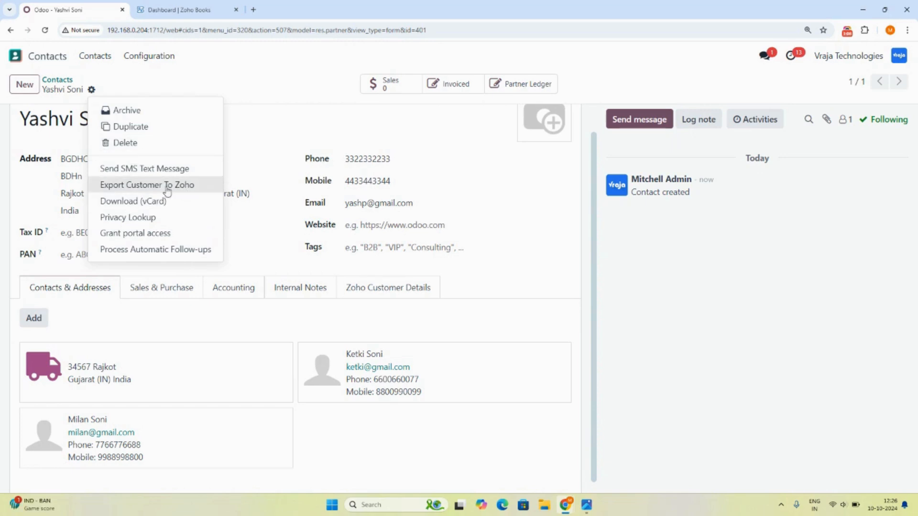
click(54, 85)
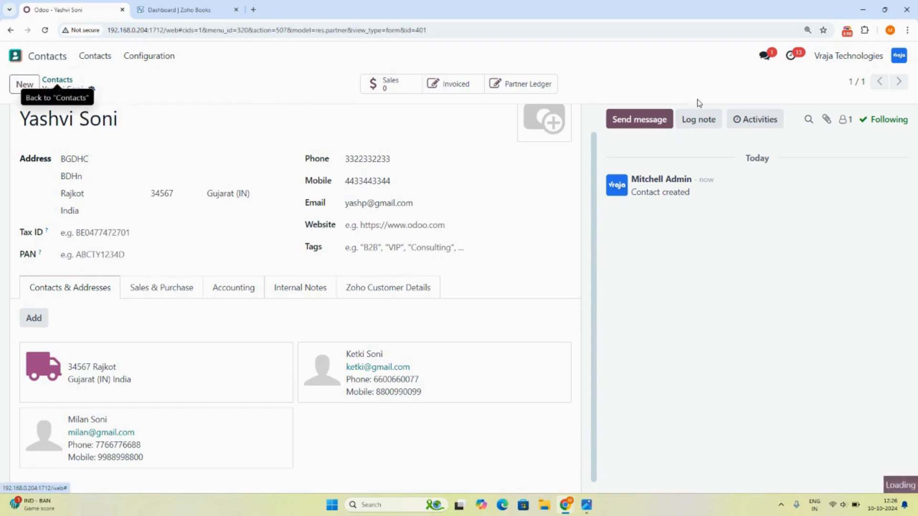
In the Contacts list view, search for the company by name and open its record.
click(859, 85)
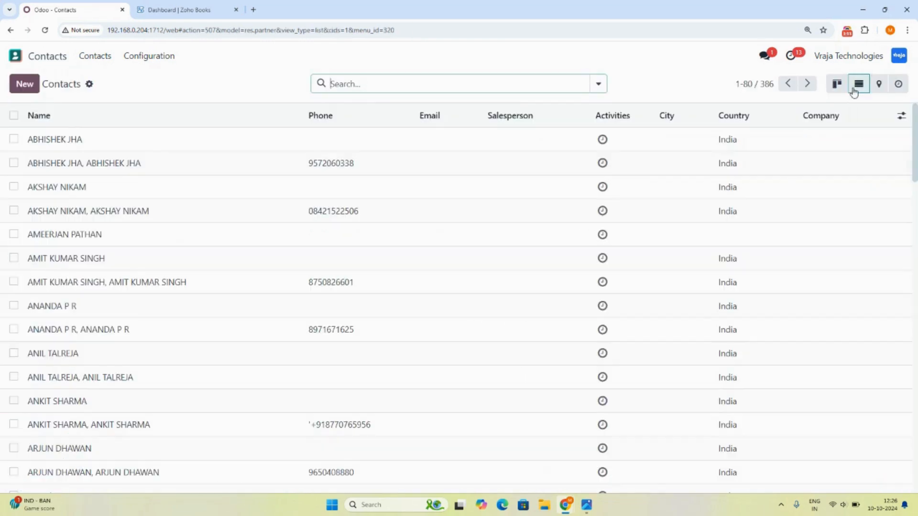
click(14, 163)
click(14, 187)
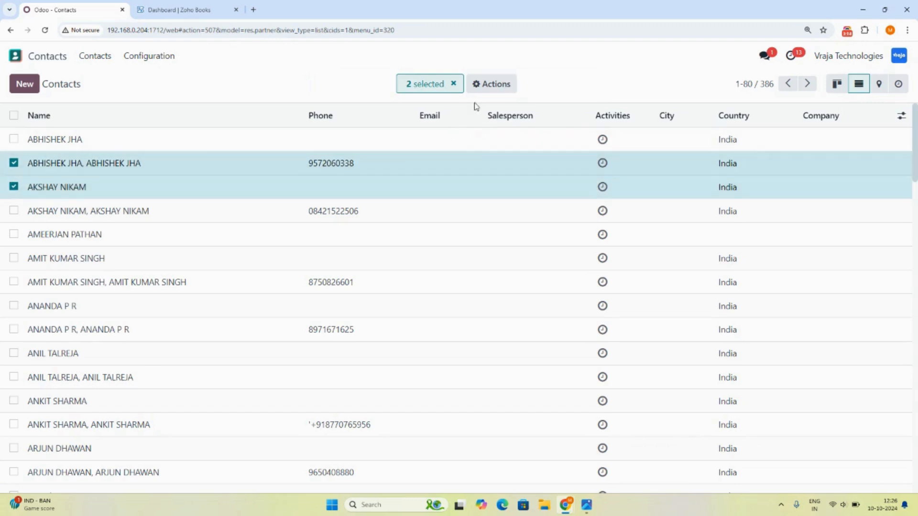
click(490, 87)
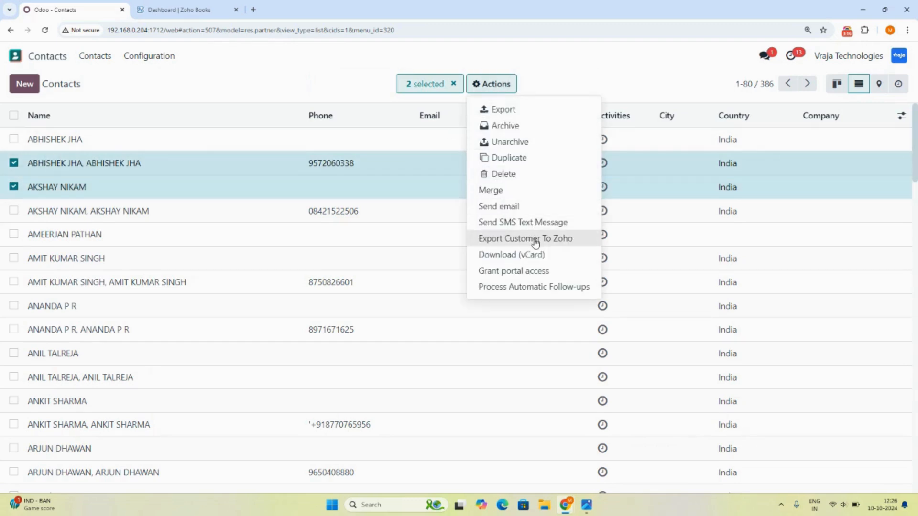
click(14, 163)
click(14, 187)
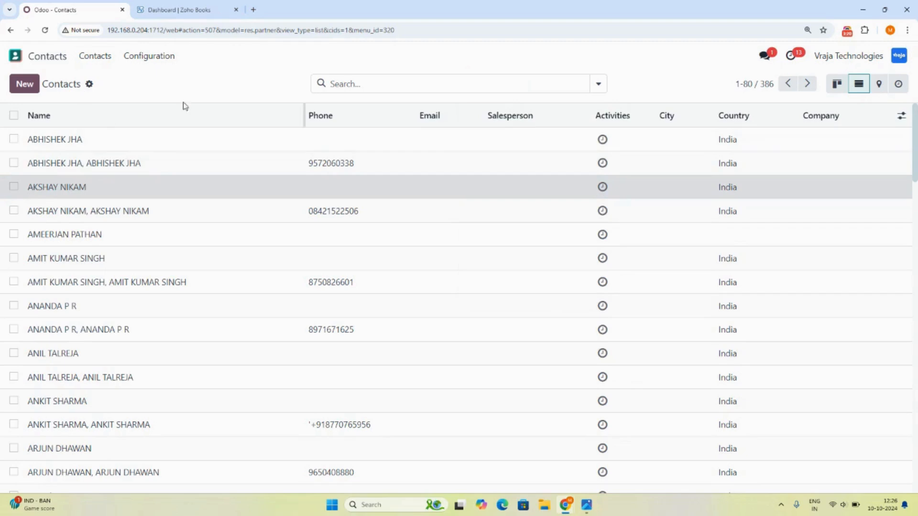
click(366, 82)
text(yashv)
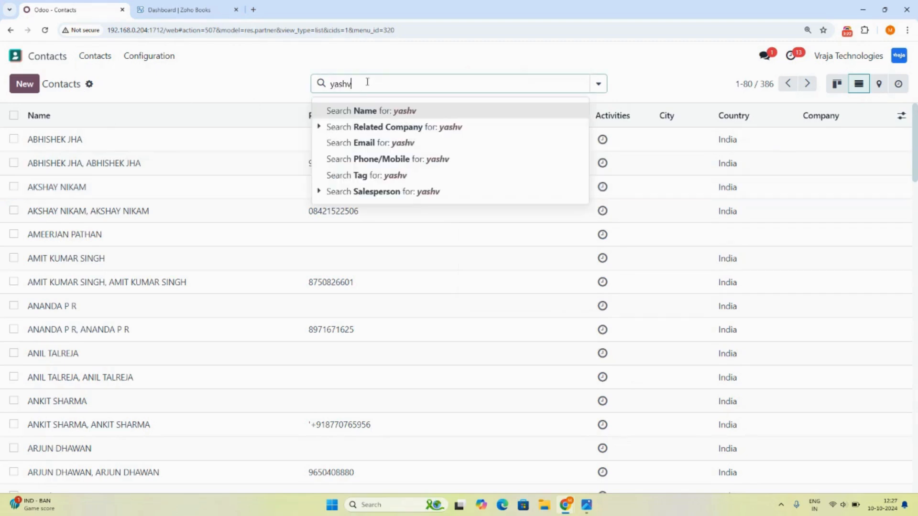
text(i)
key(Return)
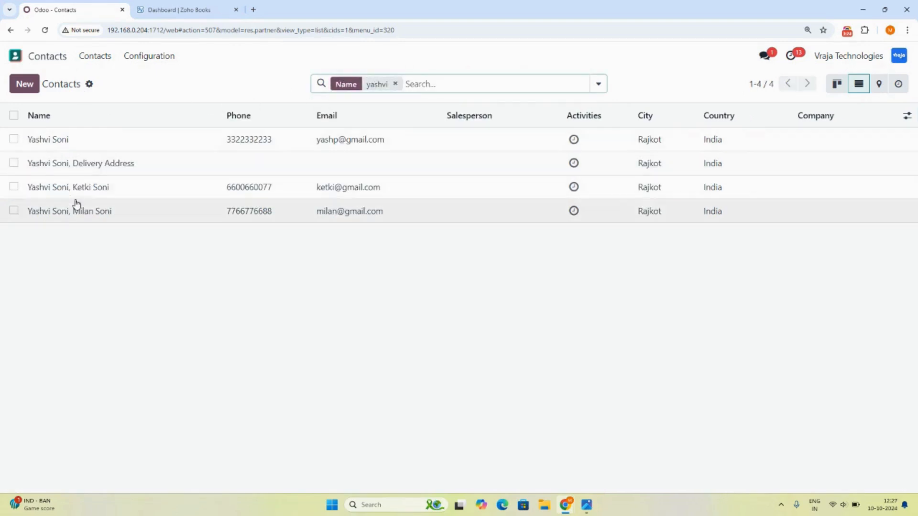
click(65, 144)
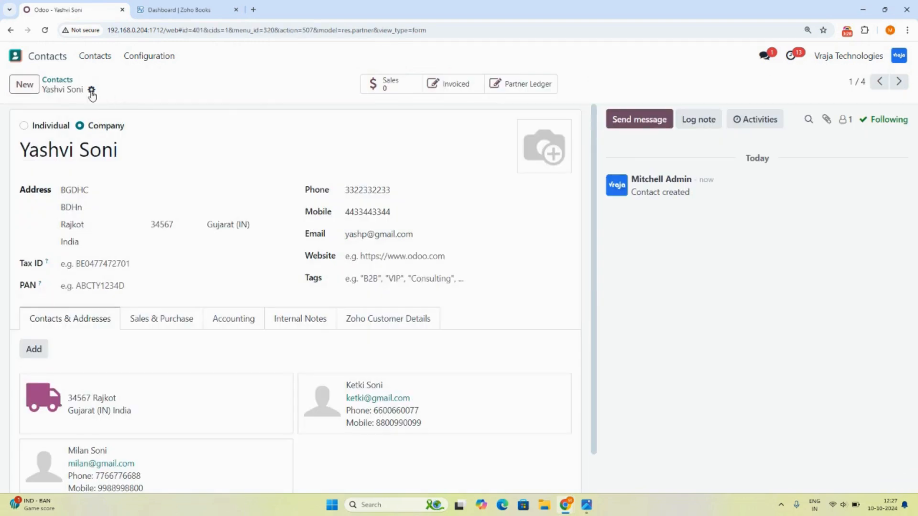
Export the customer to Zoho using the ZOHO instance, then go to the home app menu.
click(91, 89)
click(115, 184)
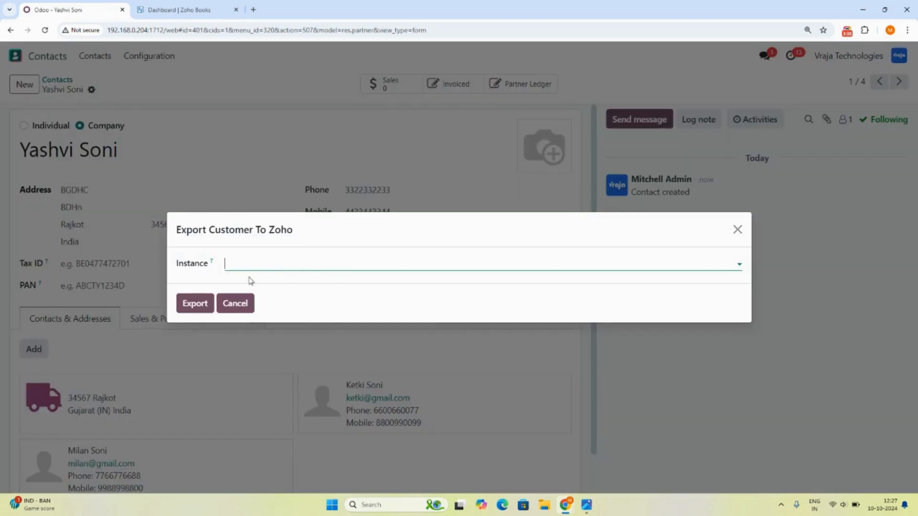
click(235, 269)
click(233, 284)
click(198, 299)
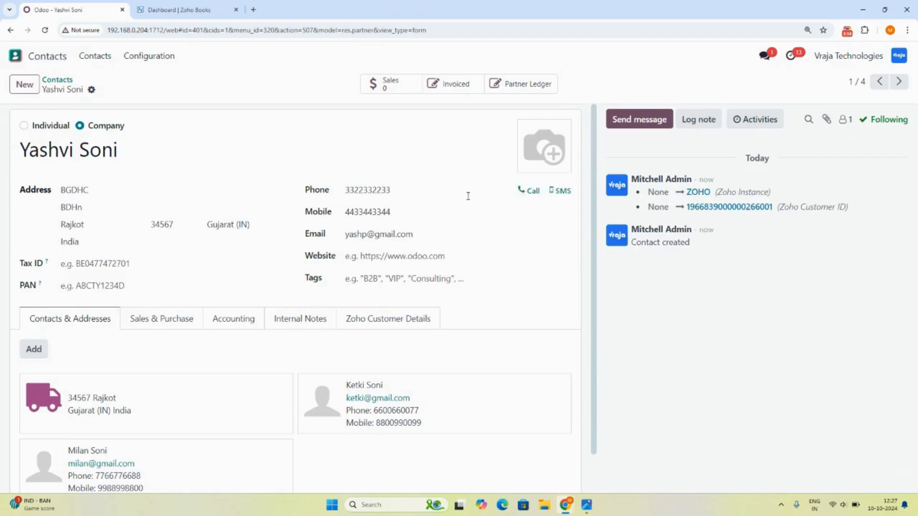
click(16, 56)
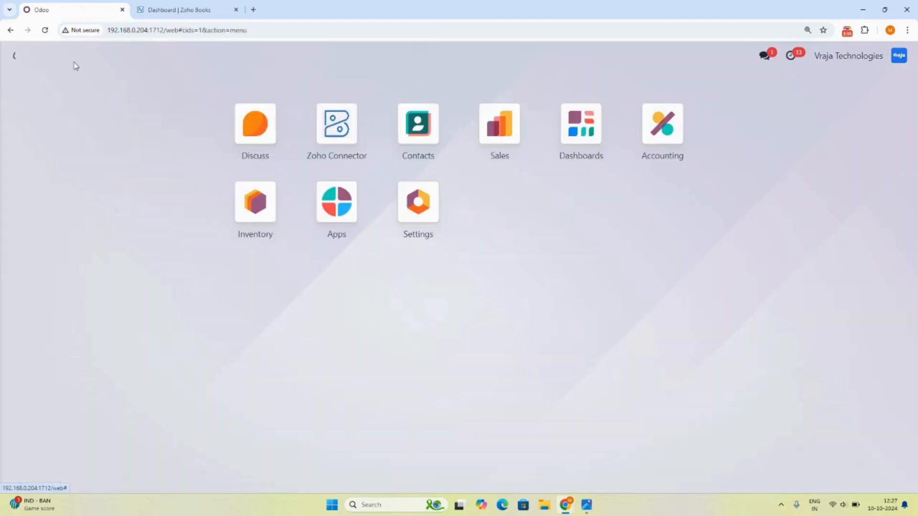
Open the Zoho Connector log entry Process-00230, then switch to the Zoho Books dashboard.
click(333, 129)
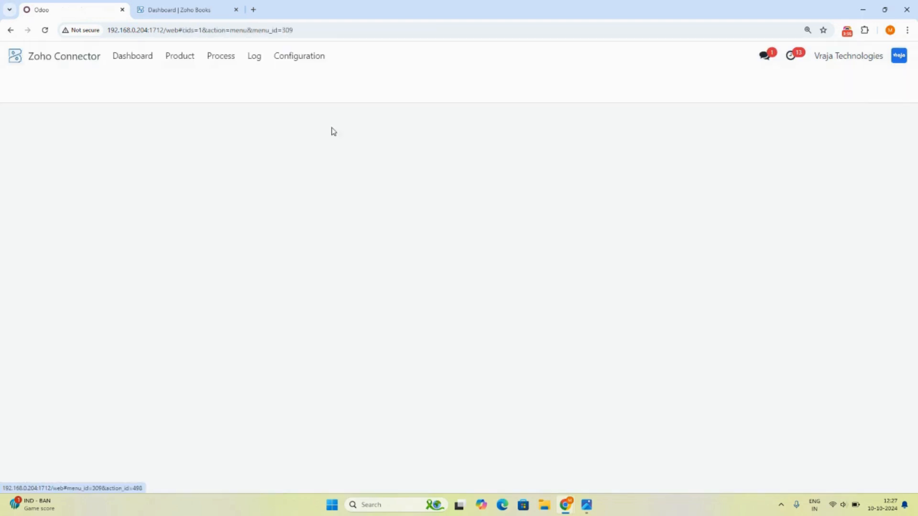
click(254, 56)
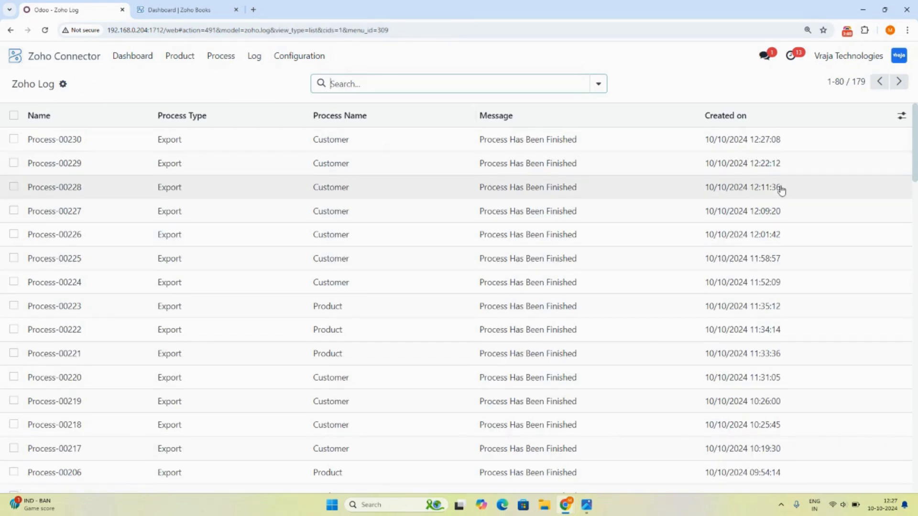
drag(745, 141, 779, 147)
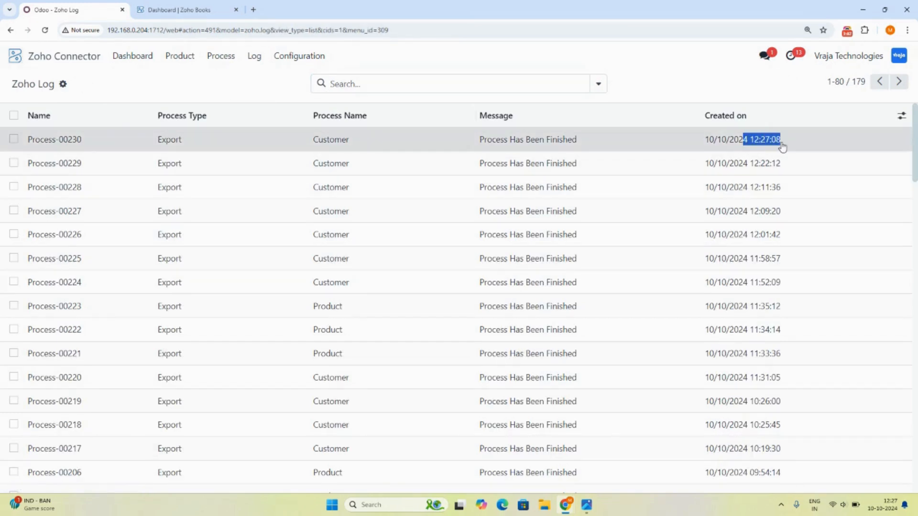
click(779, 148)
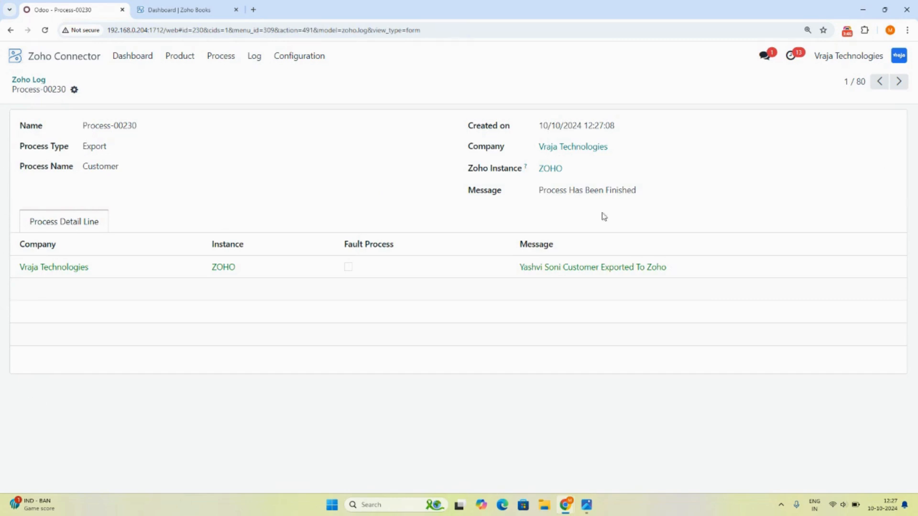
click(162, 10)
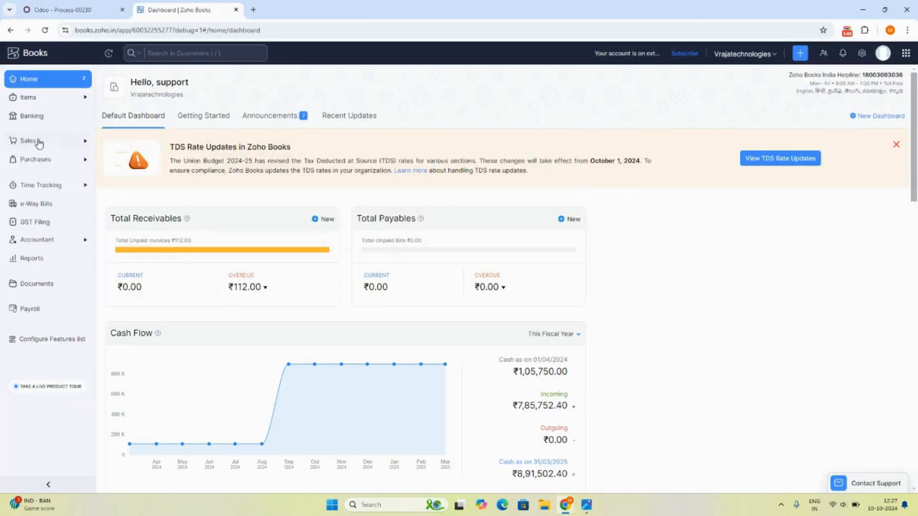
Open the exported customer from Sales > Customers in Zoho Books and check its contact person's email.
click(29, 141)
click(36, 159)
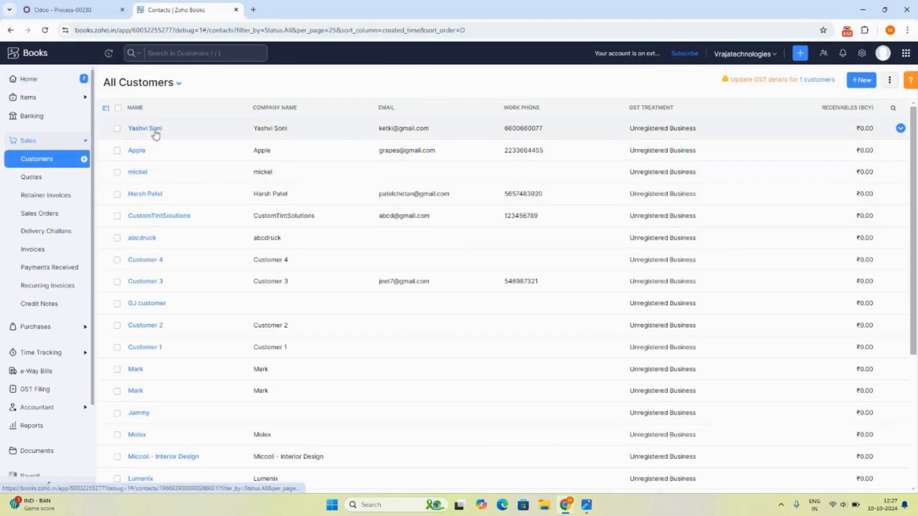
click(136, 128)
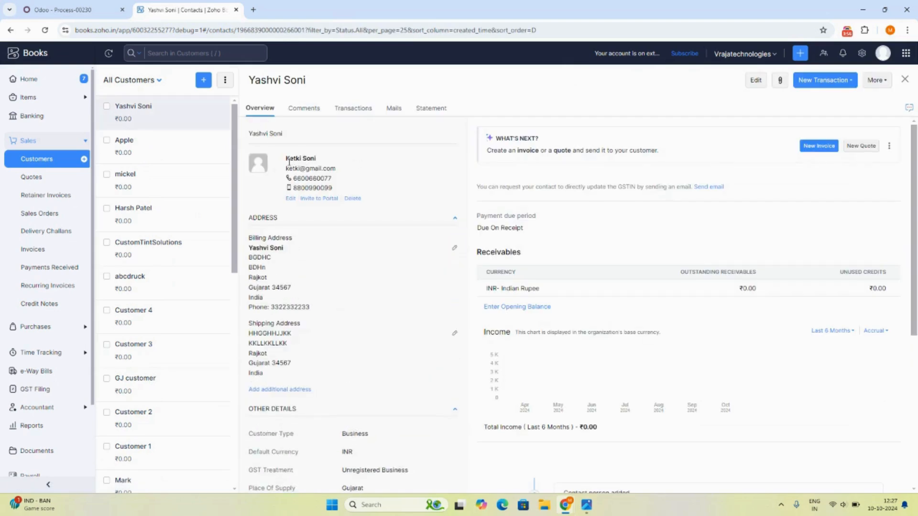
drag(282, 170, 339, 175)
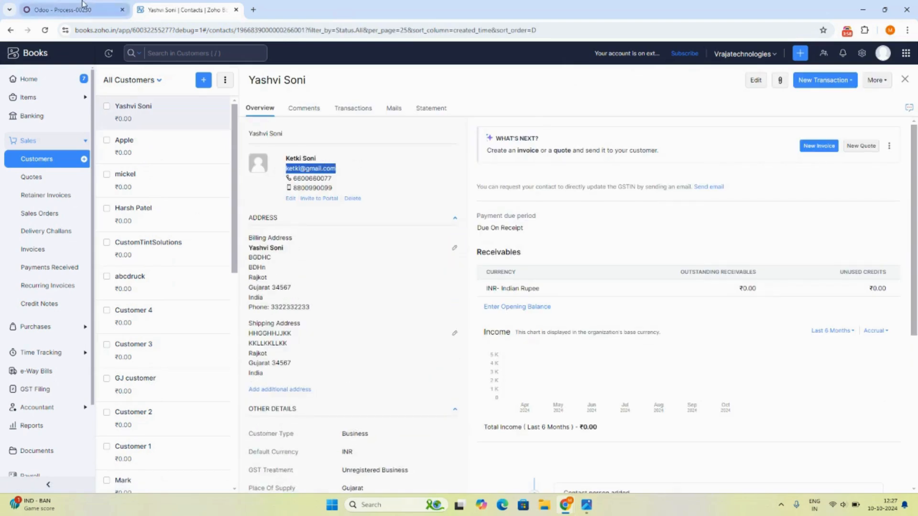
click(72, 10)
click(15, 56)
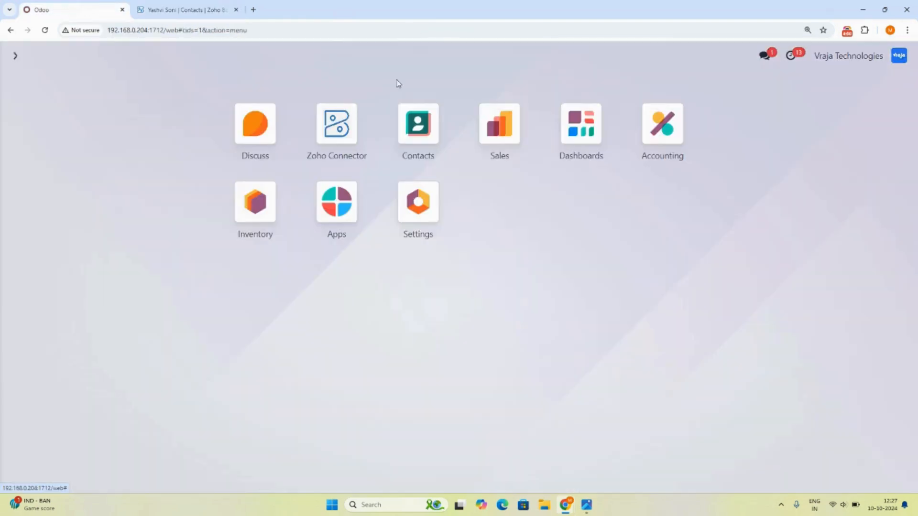
Search Contacts for the customer's name and open the company contact's form.
click(418, 126)
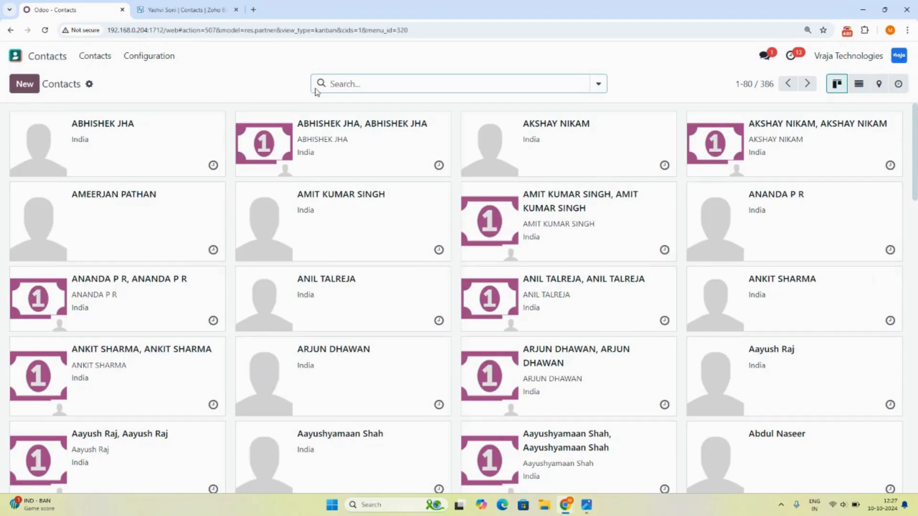
text(yashvo)
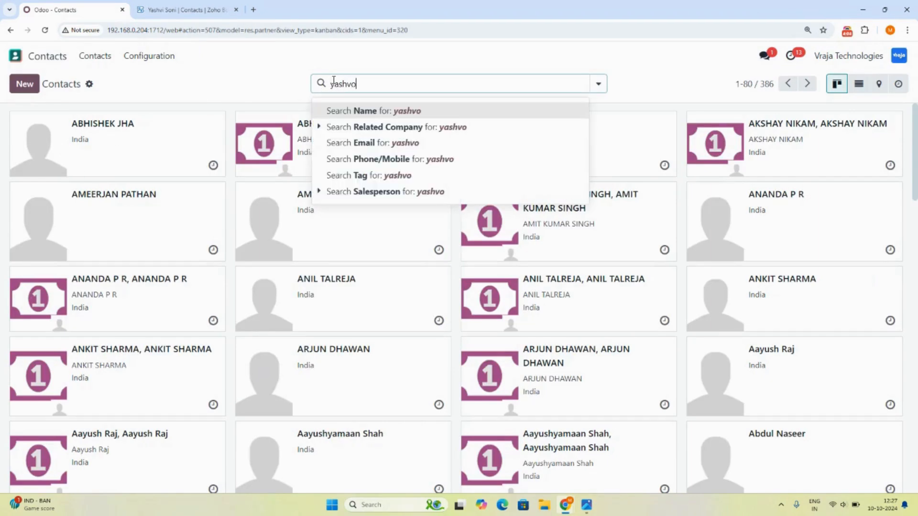
key(BackSpace)
text(i)
key(Return)
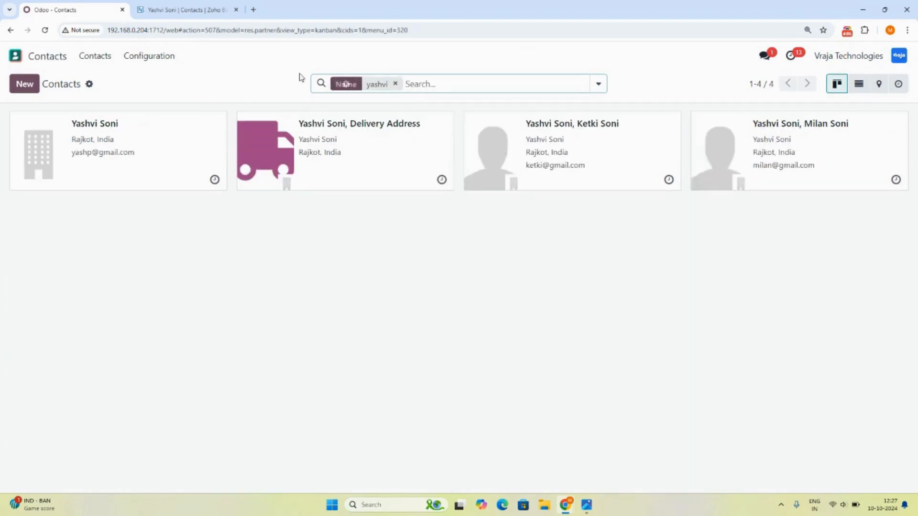
click(108, 174)
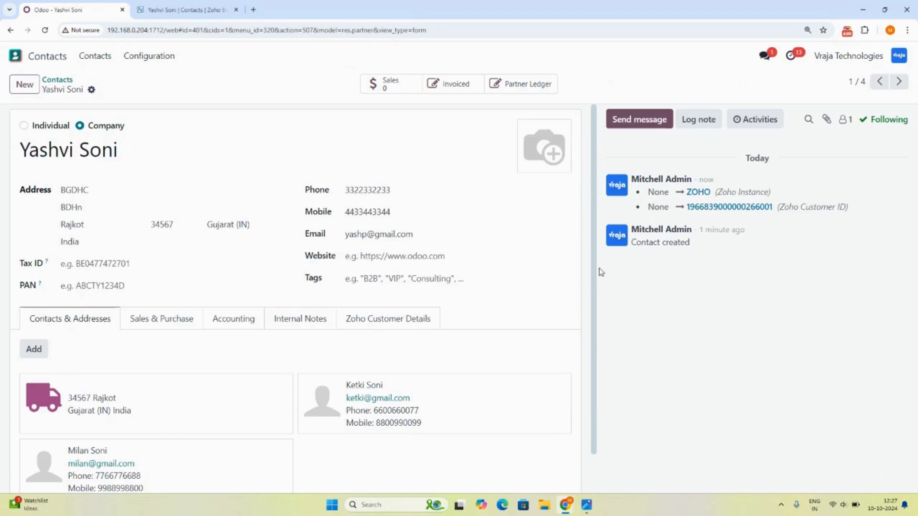
Compare the child contact's phone and mobile numbers and billing address against the Zoho Books customer.
key(ctrl+Tab)
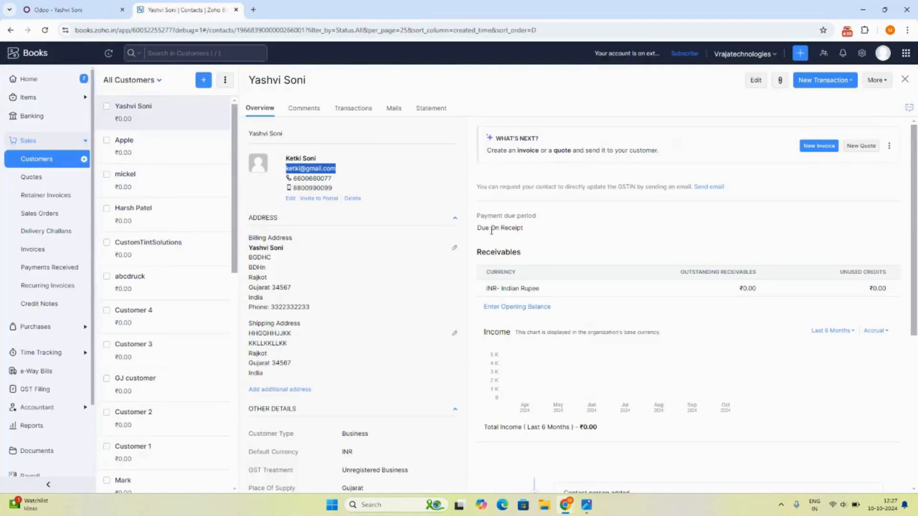
key(ctrl+shift+Tab)
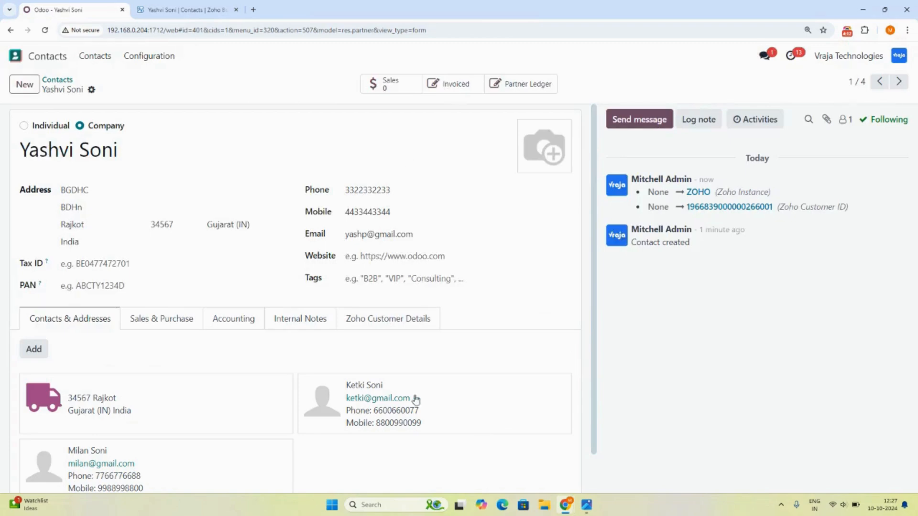
drag(375, 414, 424, 426)
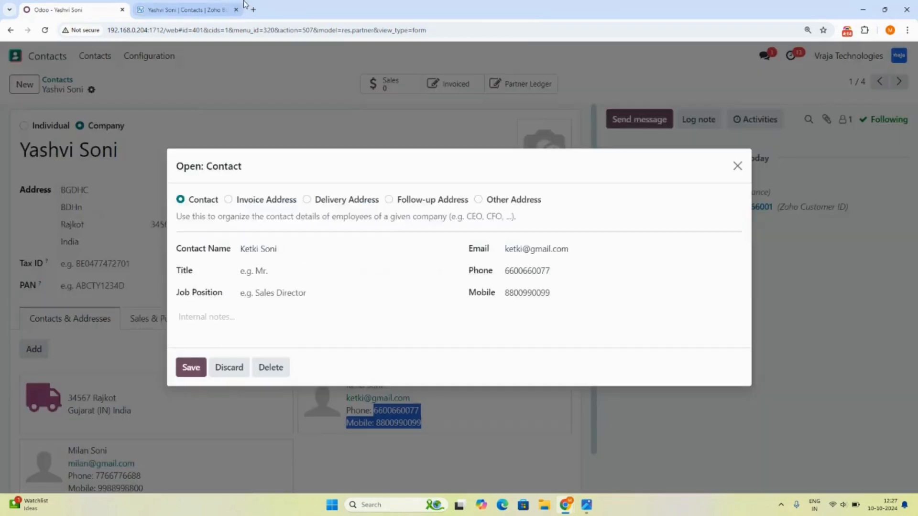
key(ctrl+Tab)
drag(234, 12, 420, 258)
drag(318, 266, 220, 13)
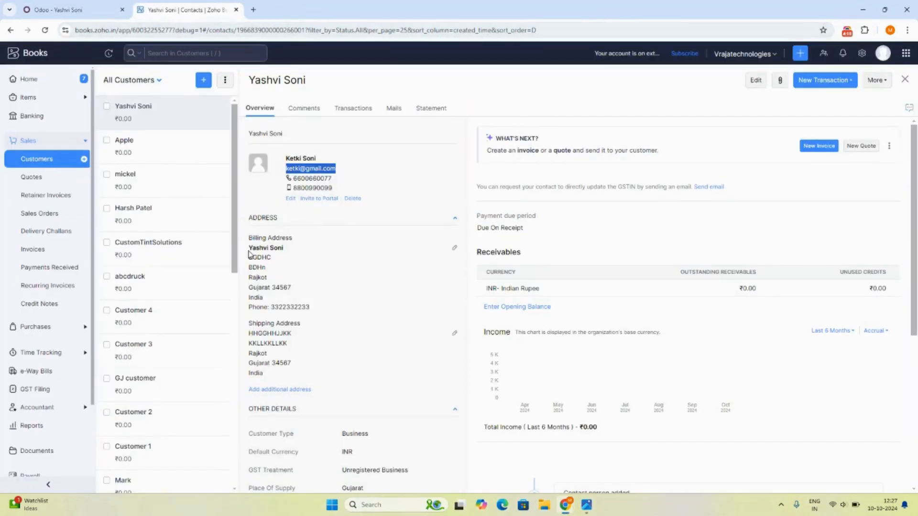
drag(249, 260, 311, 308)
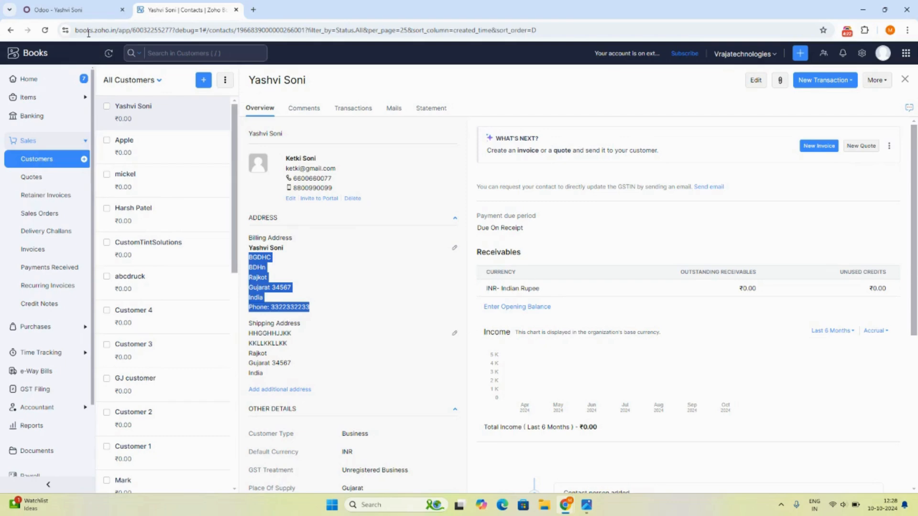
click(80, 6)
click(737, 168)
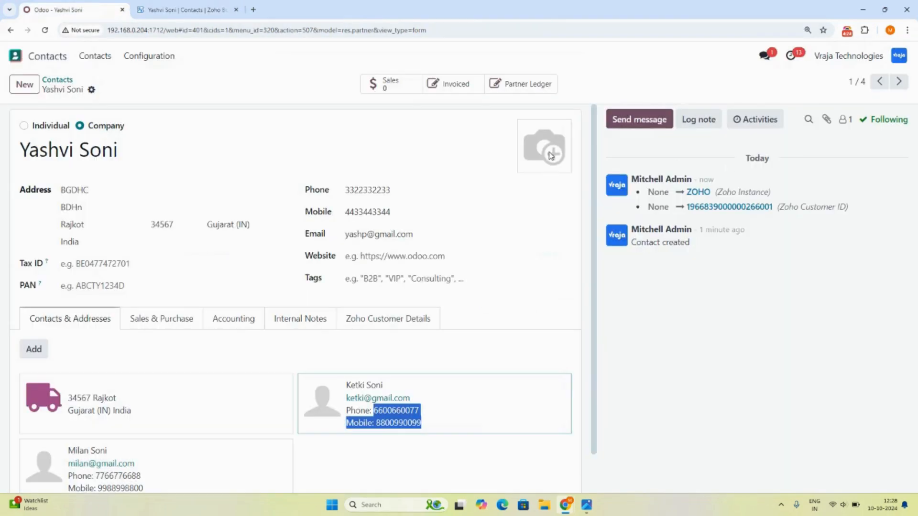
Open the Odoo delivery address details and check them against the Zoho Books shipping address.
click(184, 9)
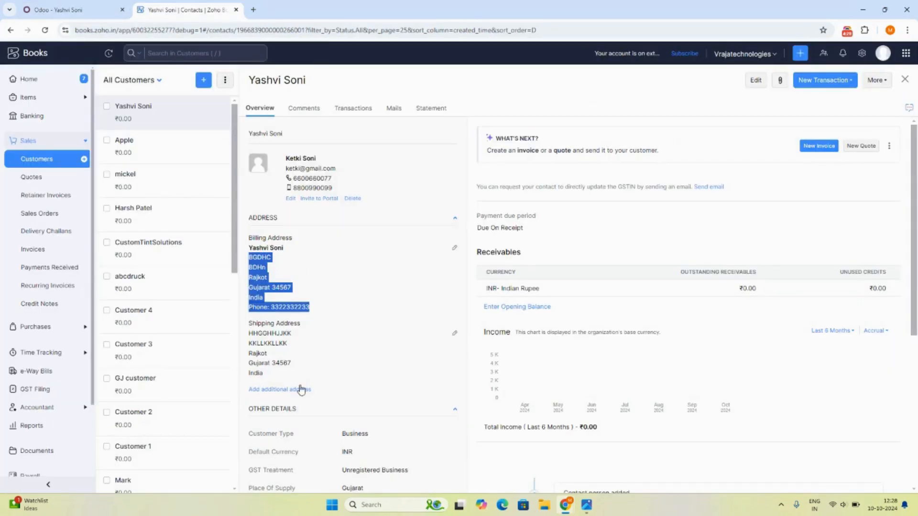
click(86, 6)
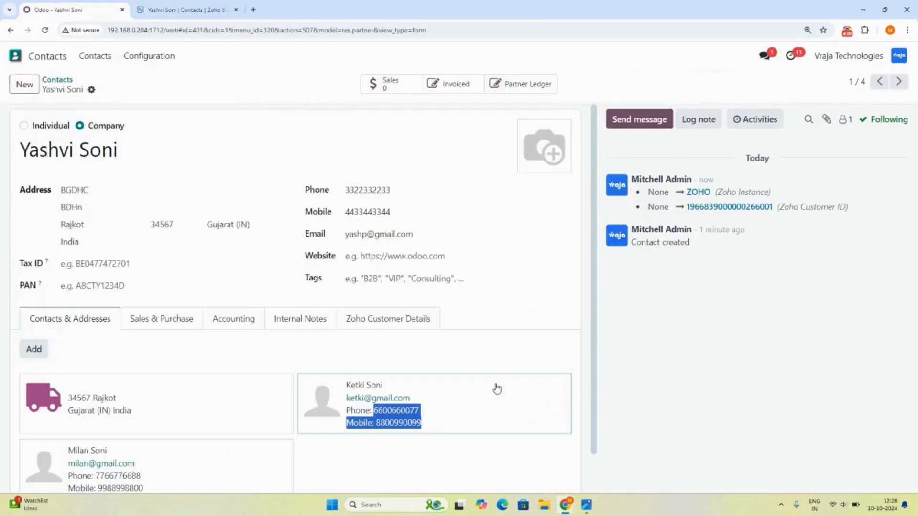
scroll(335, 334, down, 1)
click(120, 369)
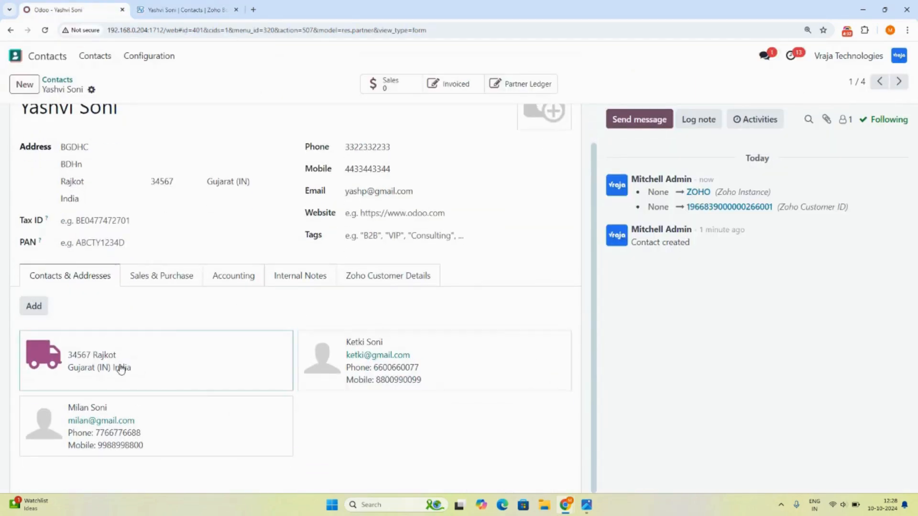
click(181, 9)
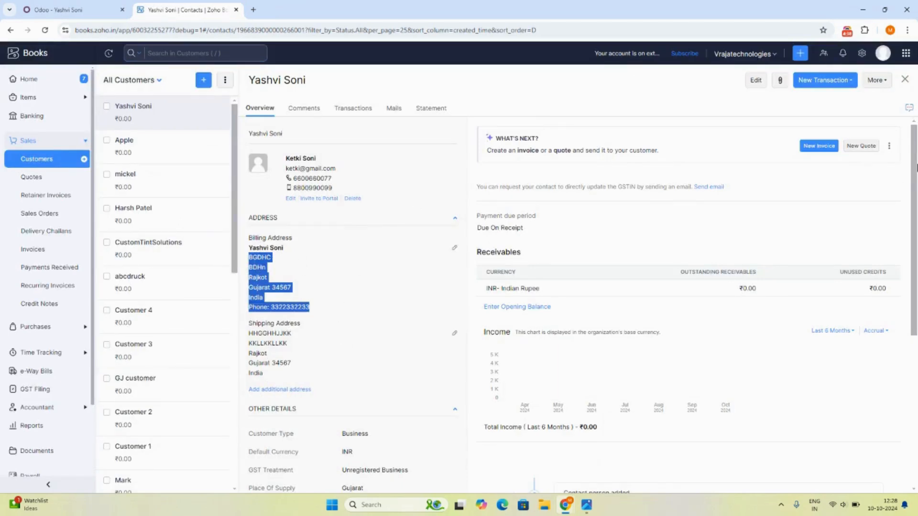
Review the Zoho Books Contact Persons and timeline, then close Odoo's delivery address details.
scroll(825, 287, down, 5)
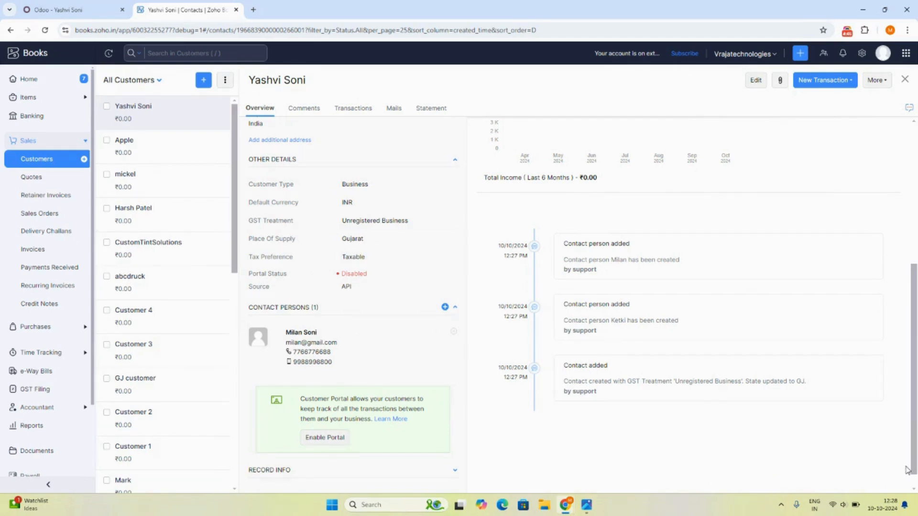
drag(906, 471, 907, 286)
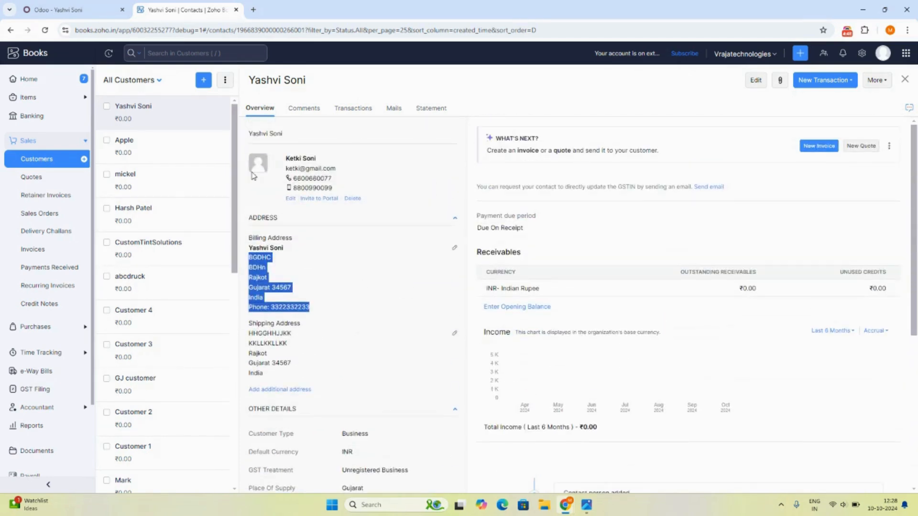
click(71, 11)
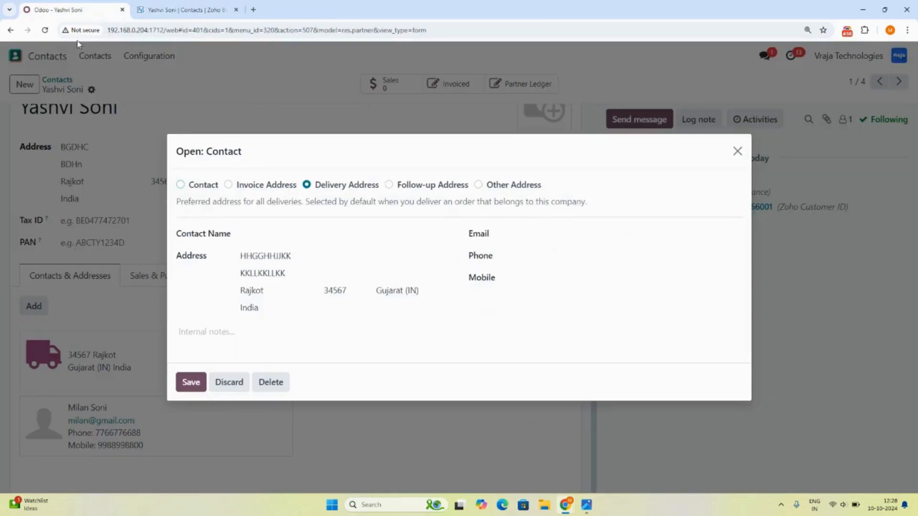
click(737, 151)
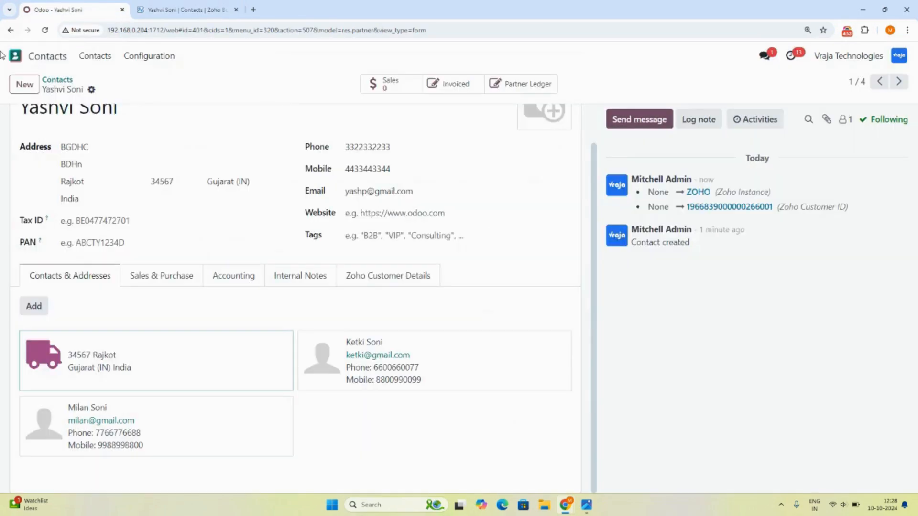
click(16, 58)
Execute an Export Customer operation for the ZOHO instance in Zoho Connector.
click(355, 128)
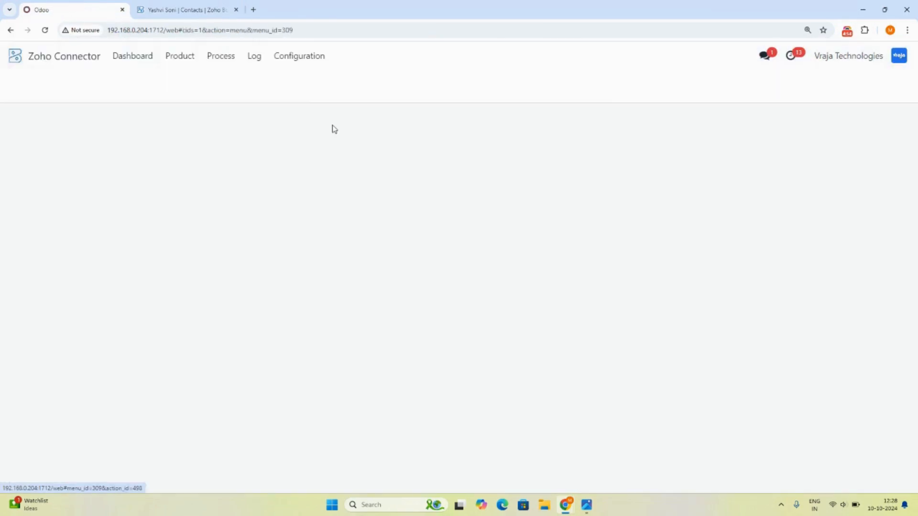
click(56, 225)
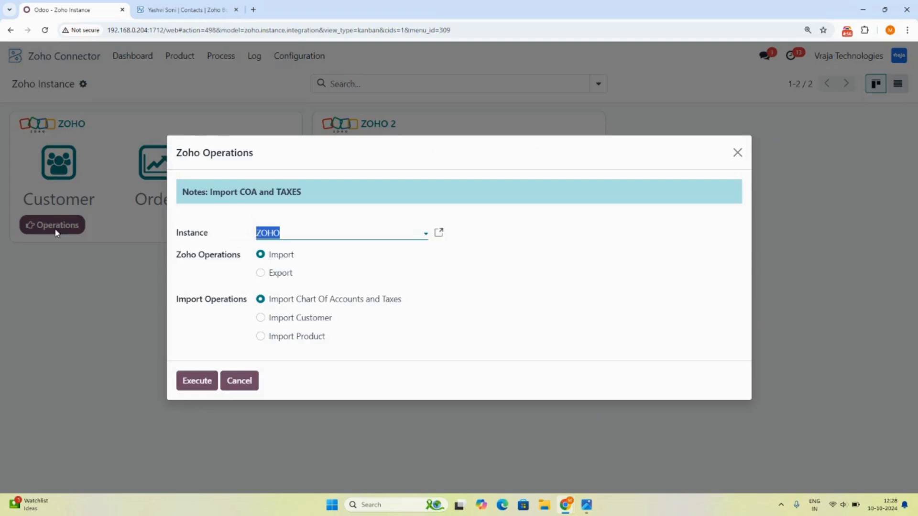
click(282, 273)
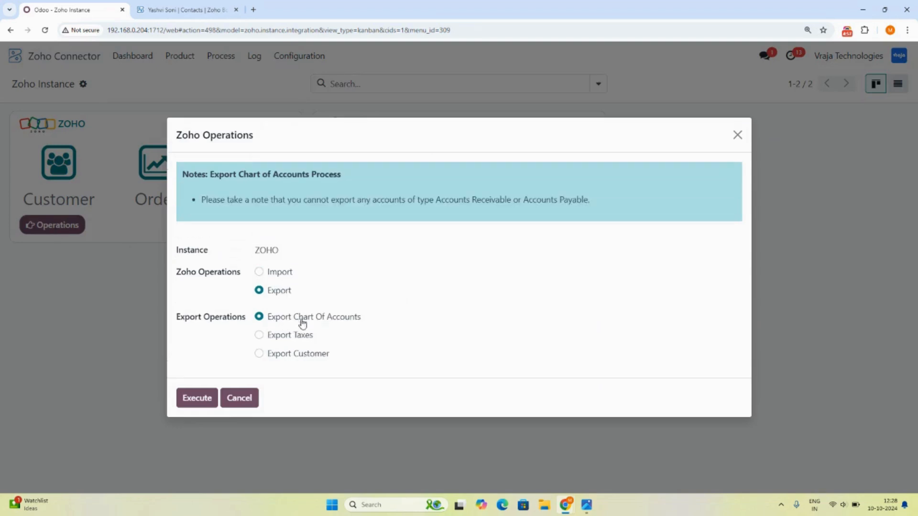
click(306, 353)
click(196, 382)
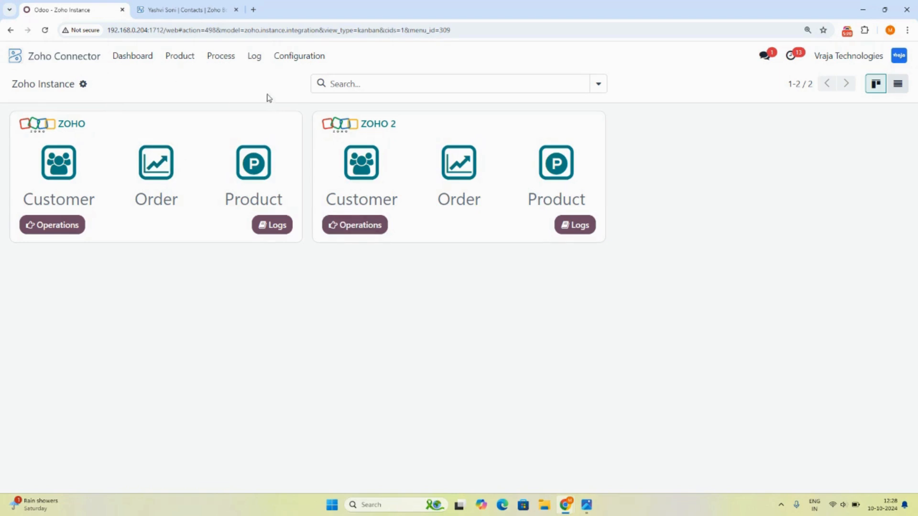
Open the Zoho Log Book and confirm customer export Process-00231 finished.
click(257, 57)
click(269, 79)
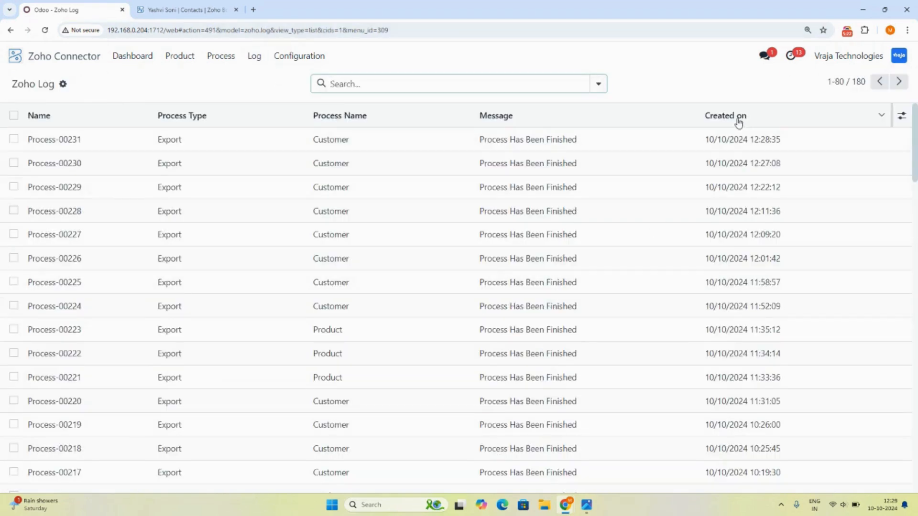
click(177, 9)
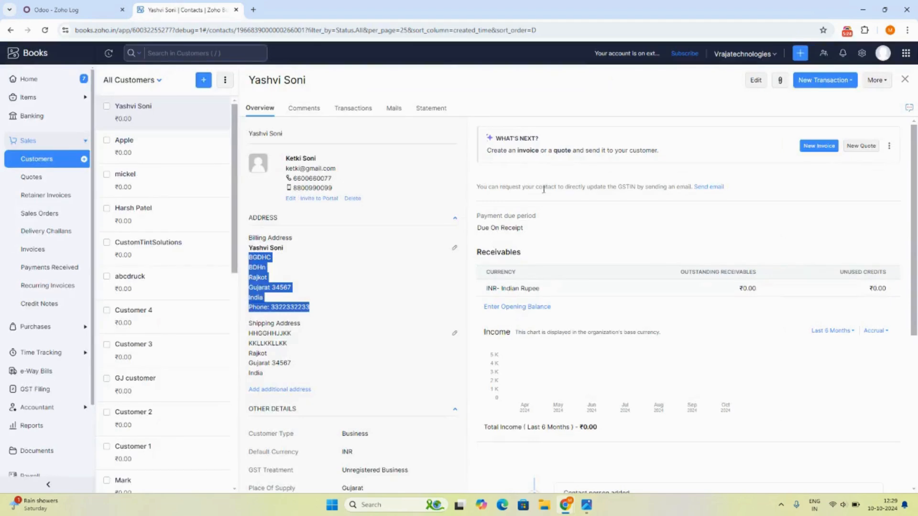
click(52, 10)
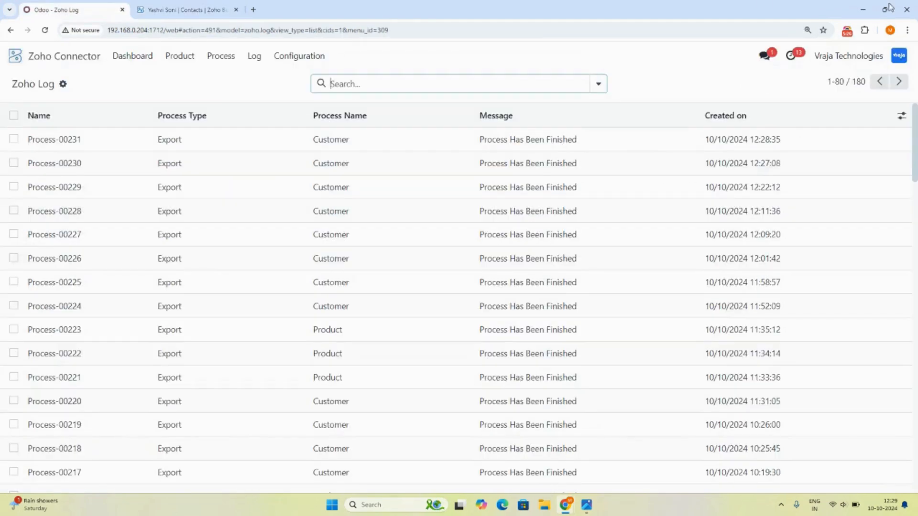
click(847, 34)
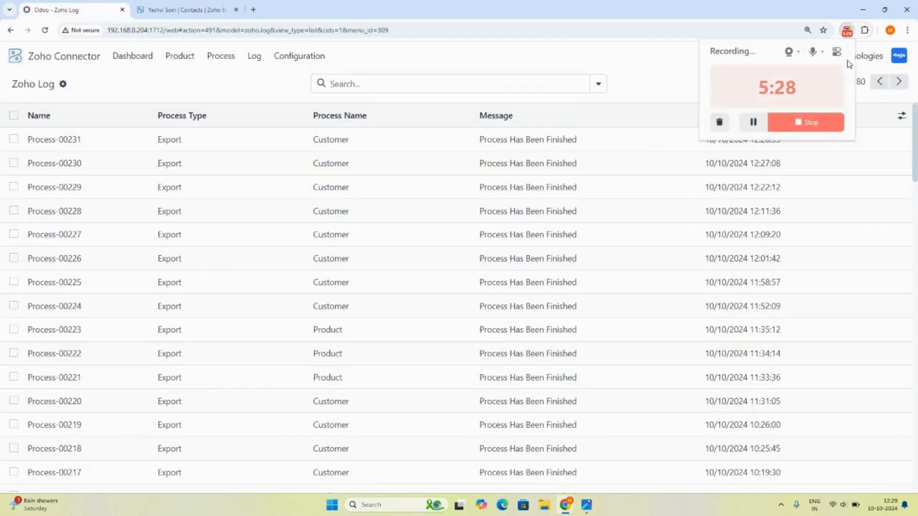